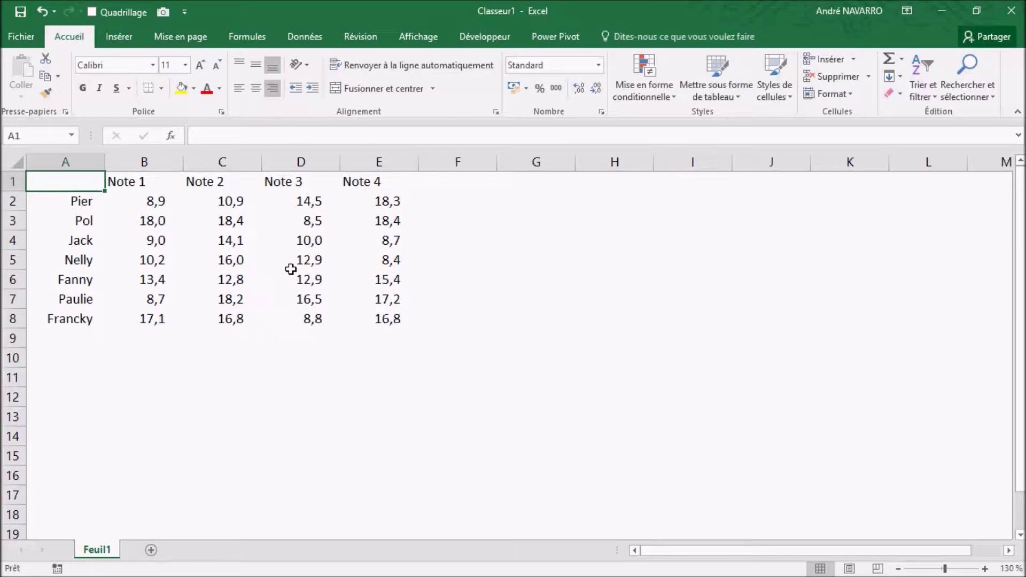
# Step: Insert column (Histogramme) sparklines in F2:F8 using the data range B2:E8
pyautogui.click(118, 38)
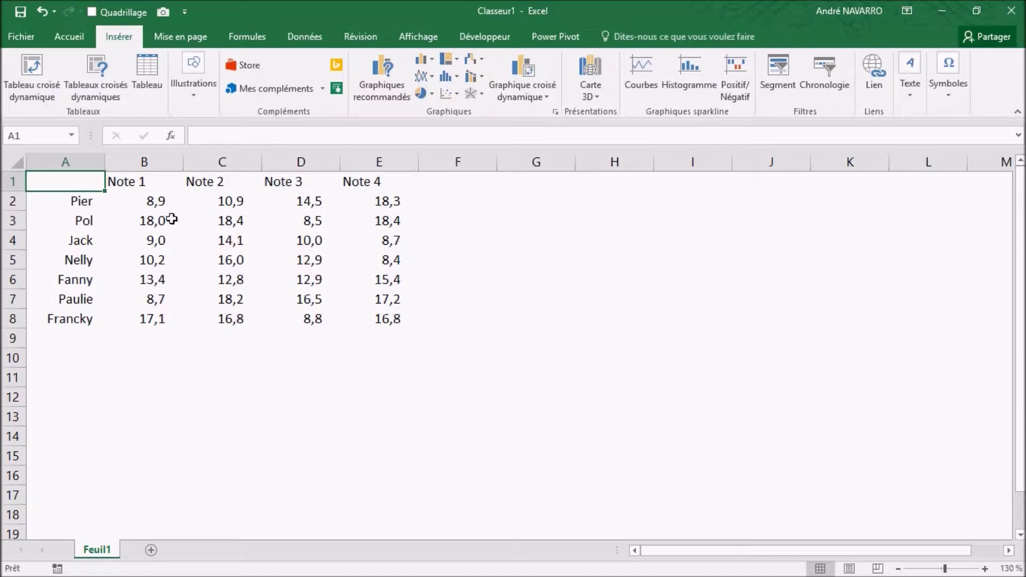
pyautogui.moveTo(159, 202); pyautogui.dragTo(388, 323)
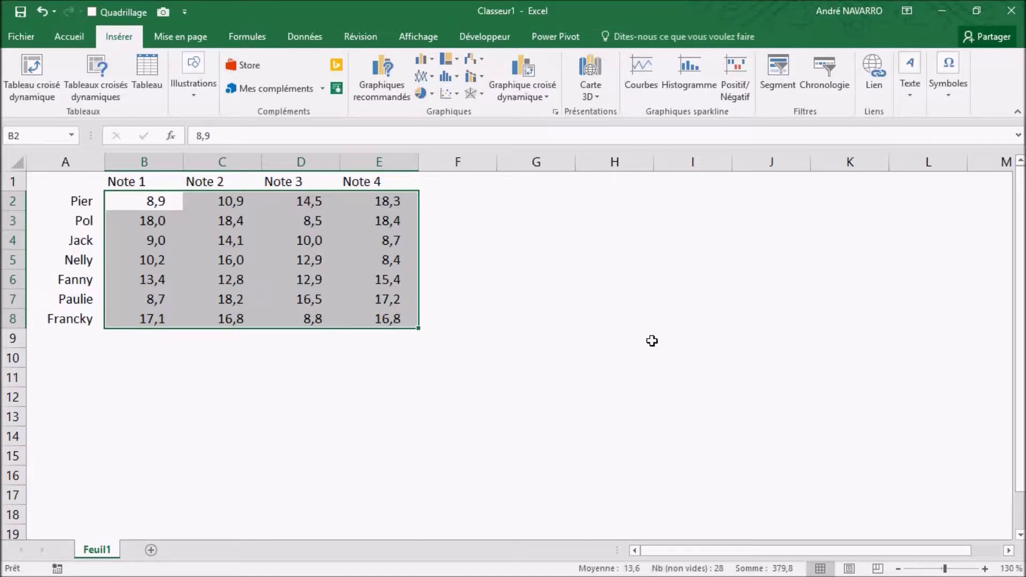
pyautogui.click(441, 201)
pyautogui.moveTo(456, 199); pyautogui.dragTo(453, 317)
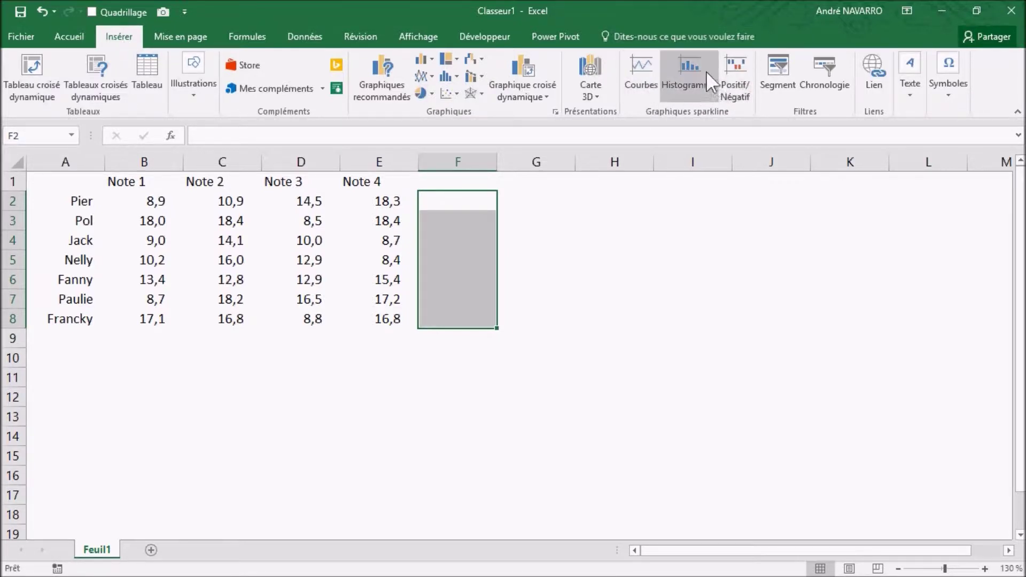
pyautogui.click(692, 67)
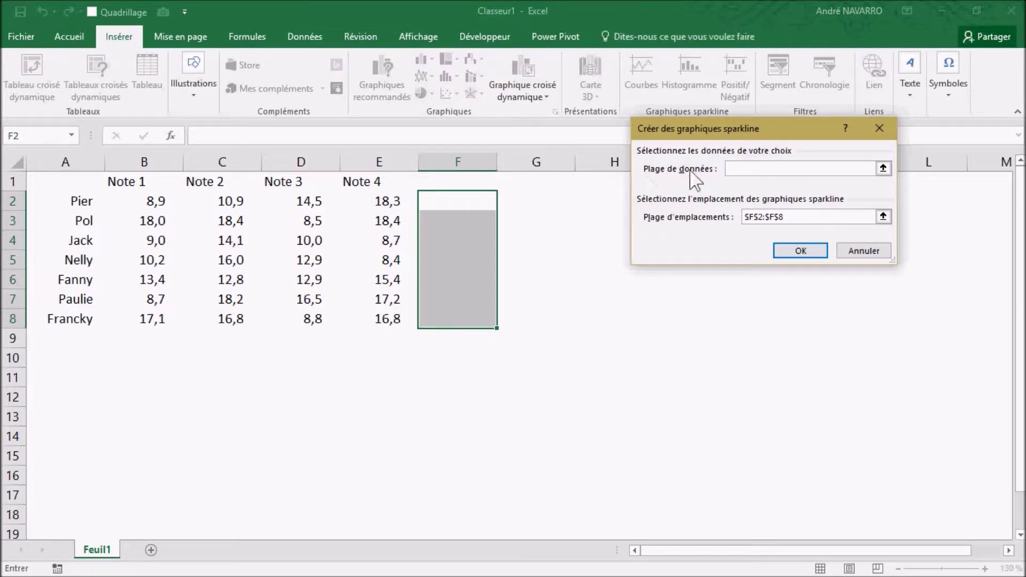
pyautogui.moveTo(132, 205); pyautogui.dragTo(352, 318)
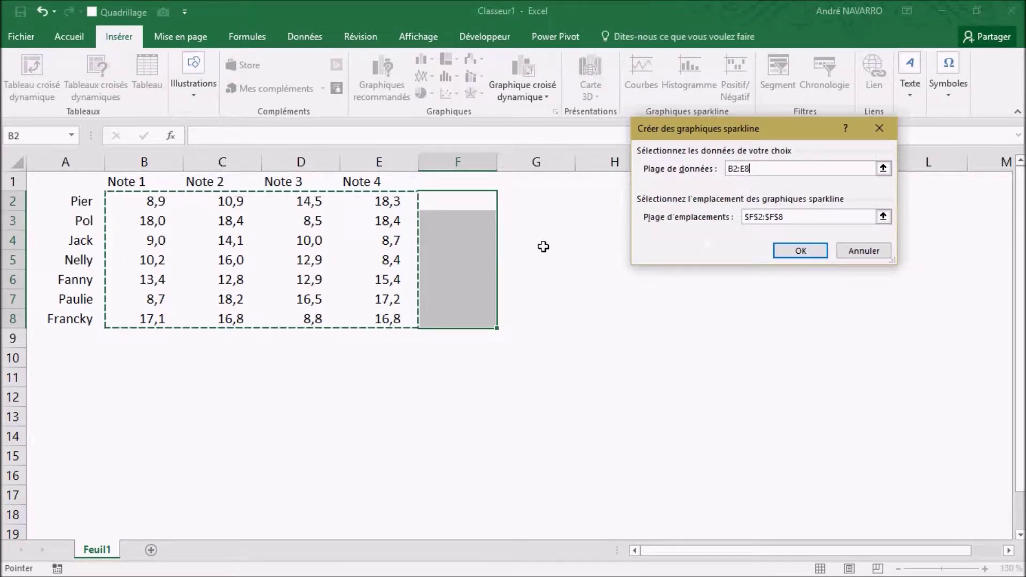
pyautogui.click(800, 251)
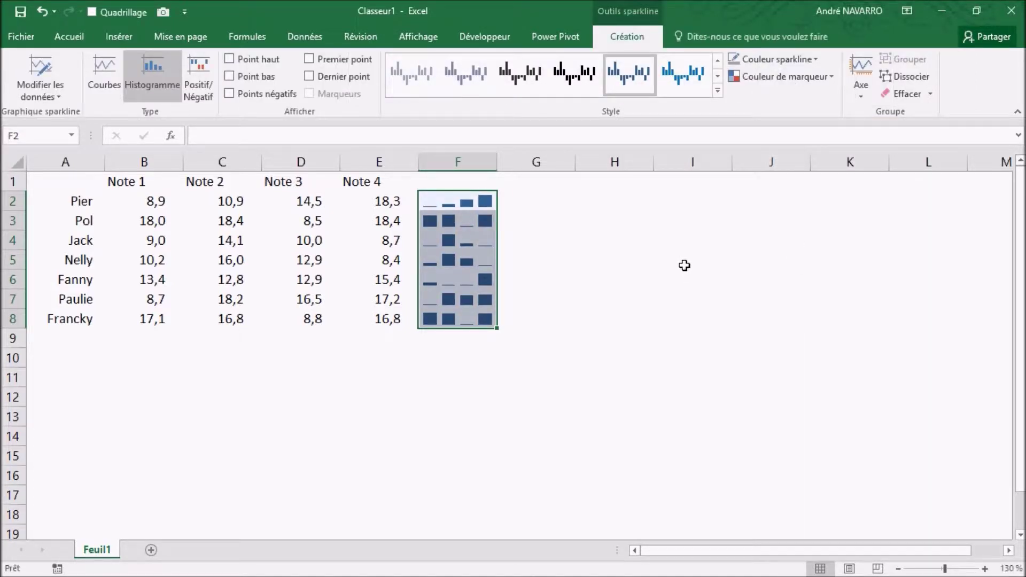
pyautogui.click(532, 262)
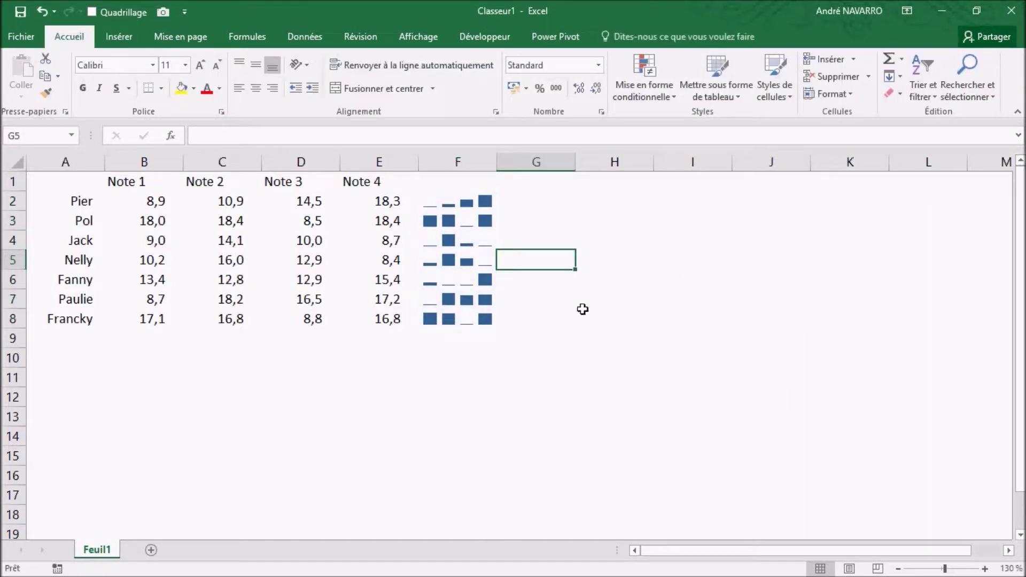
# Step: Apply the grey style from the fourth row of the style gallery to the sparklines in F2:F8
pyautogui.moveTo(433, 202); pyautogui.dragTo(454, 322)
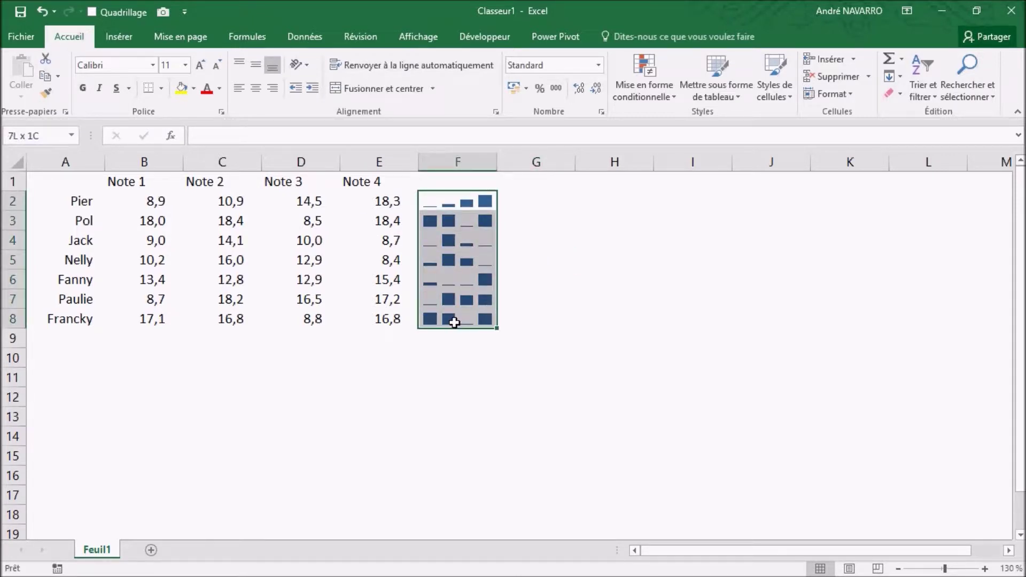
pyautogui.click(620, 35)
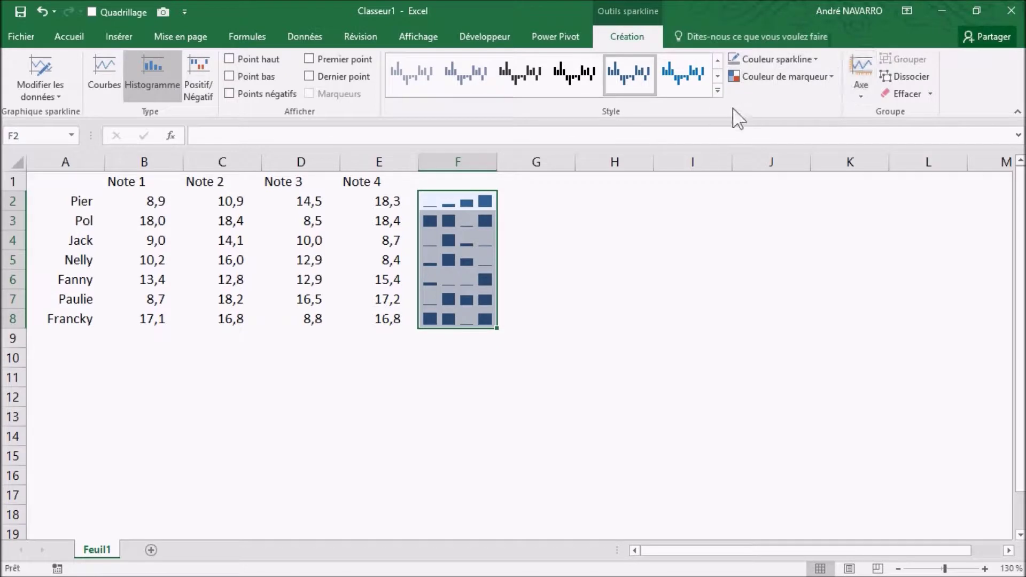
pyautogui.click(718, 90)
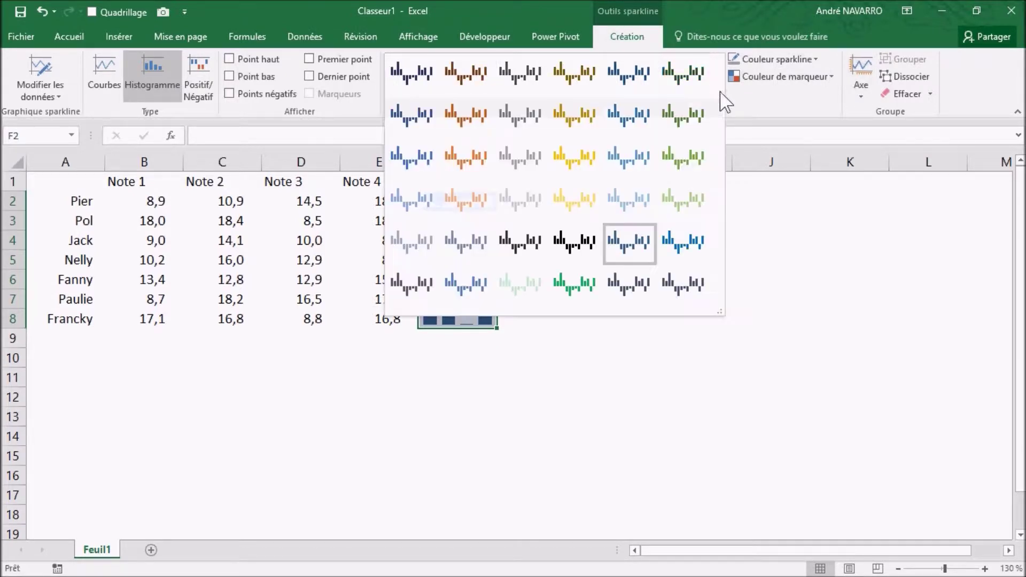
pyautogui.click(523, 195)
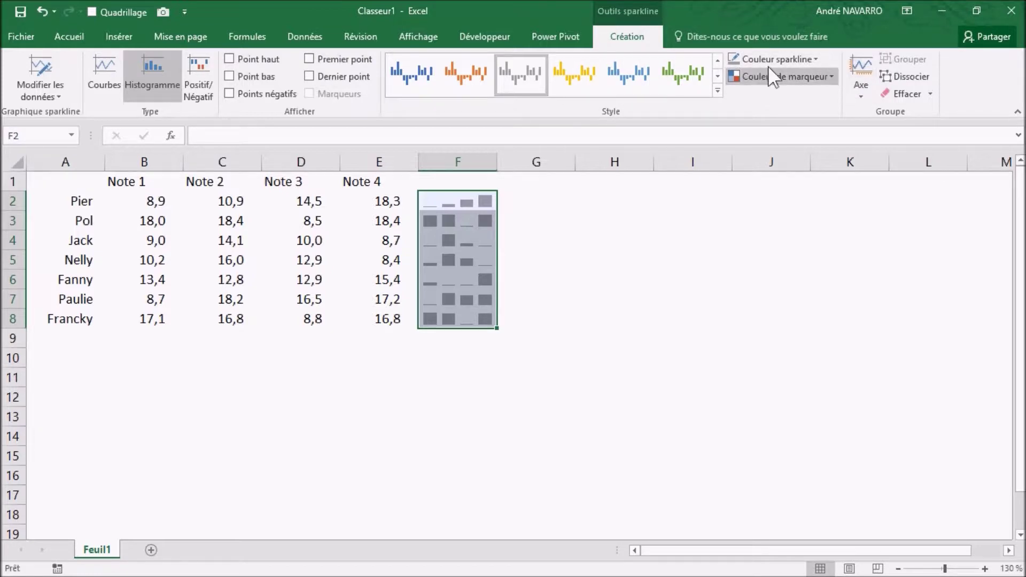
pyautogui.click(816, 60)
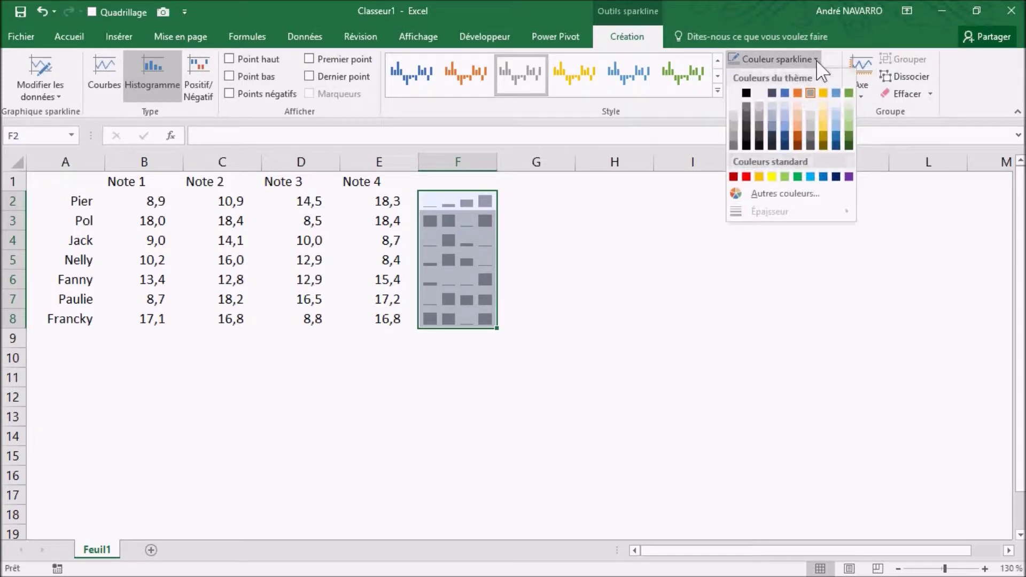
pyautogui.click(816, 60)
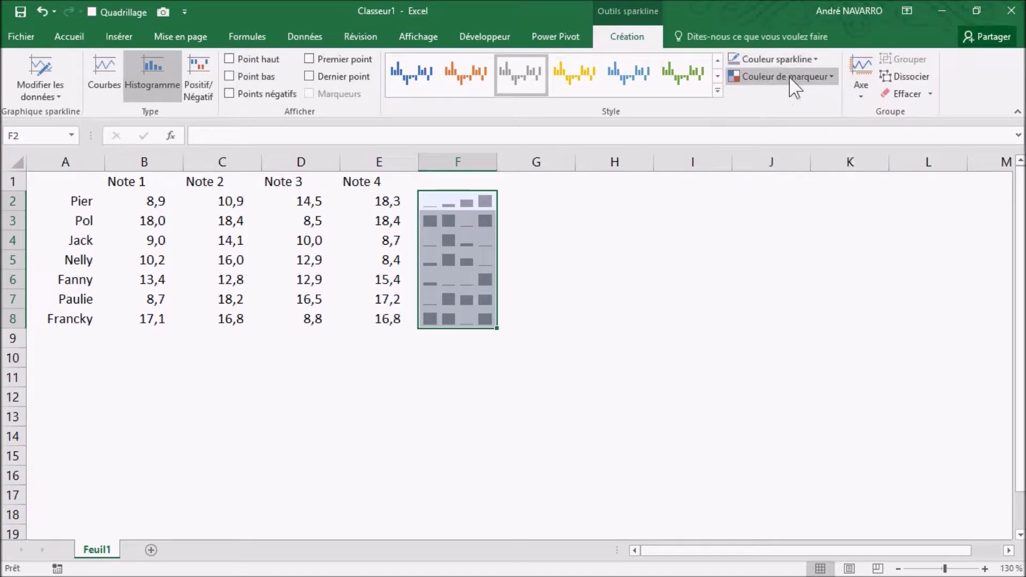
# Step: Set the sparklines' high point (Point haut) marker colour to standard green
pyautogui.click(831, 77)
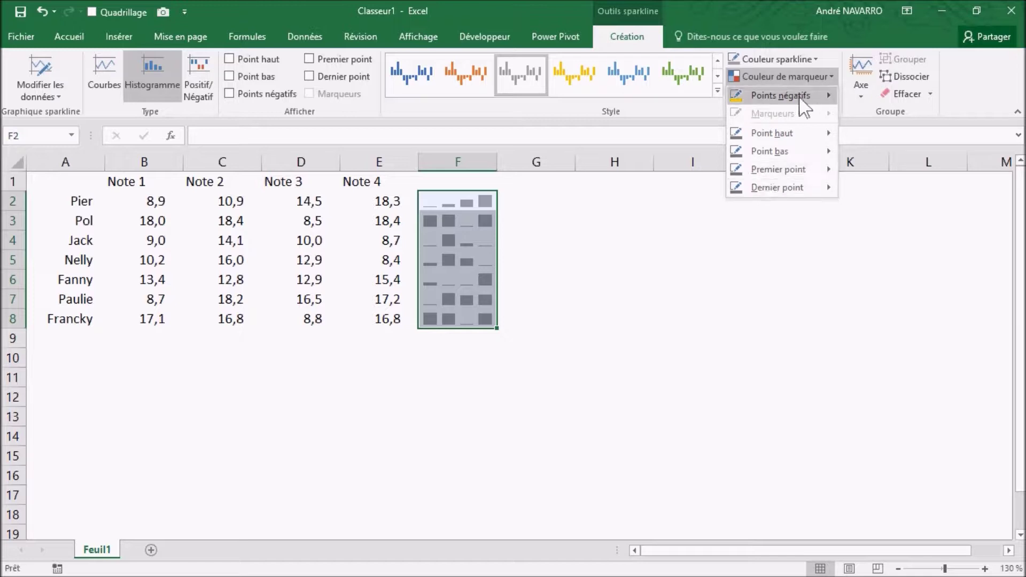
pyautogui.moveTo(778, 99)
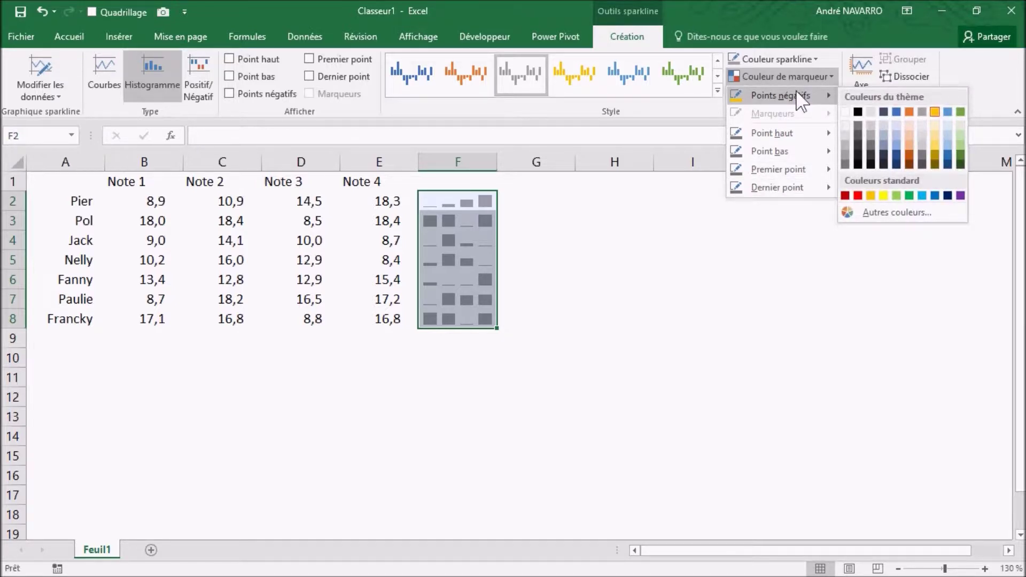
pyautogui.moveTo(775, 138)
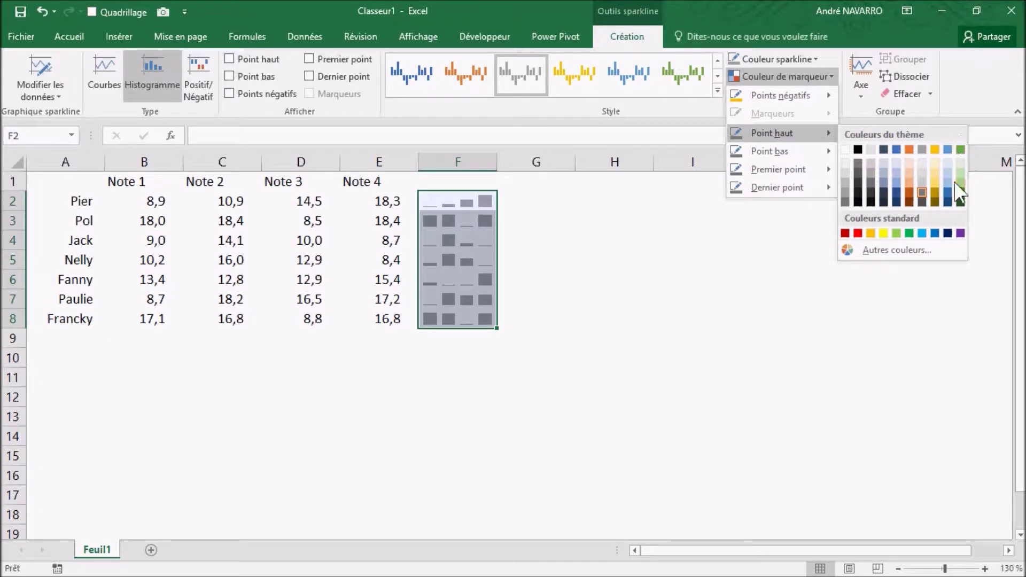
pyautogui.click(909, 234)
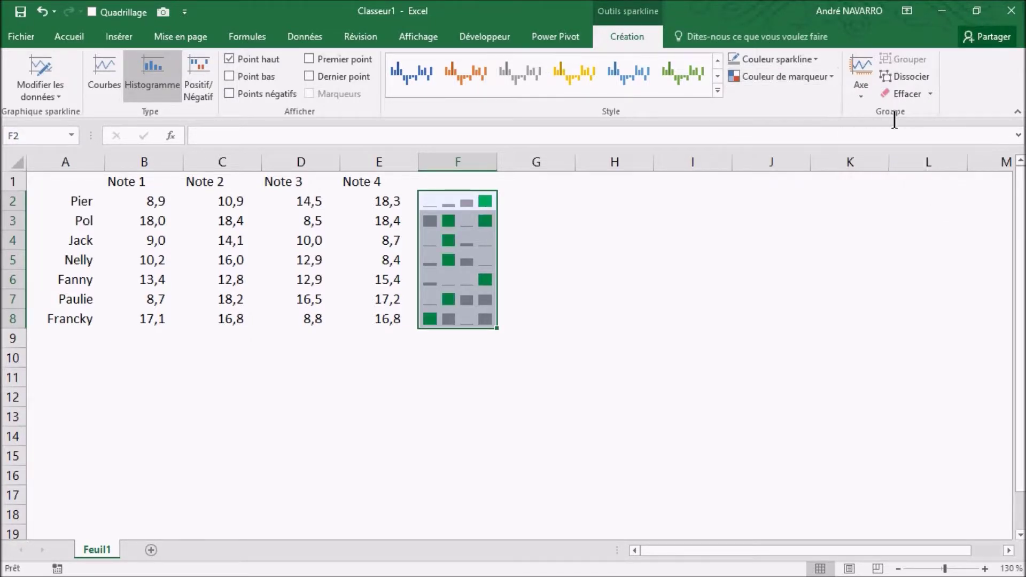
# Step: Set the sparklines' low point (Point bas) marker colour to standard orange
pyautogui.click(808, 78)
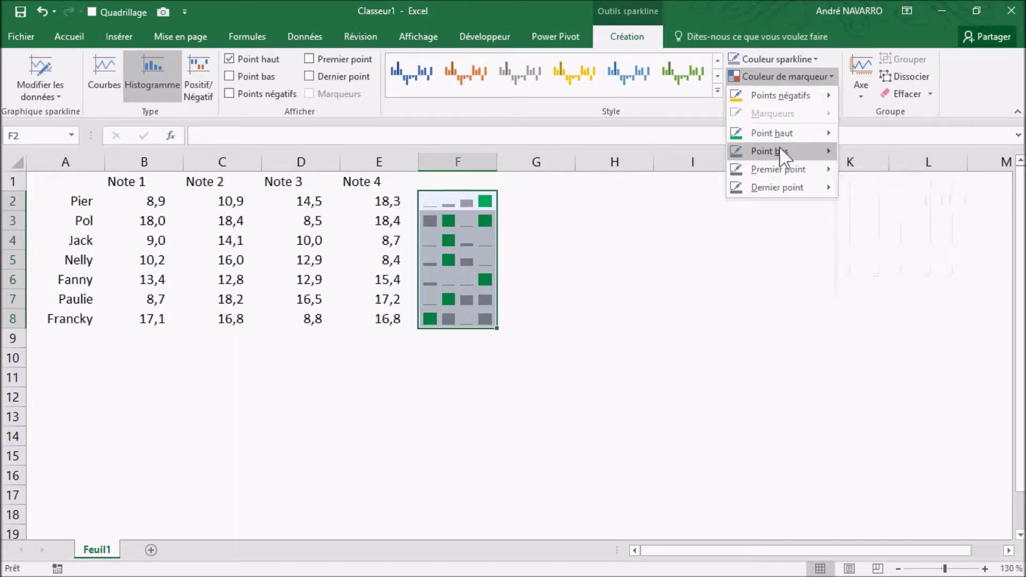
pyautogui.click(872, 251)
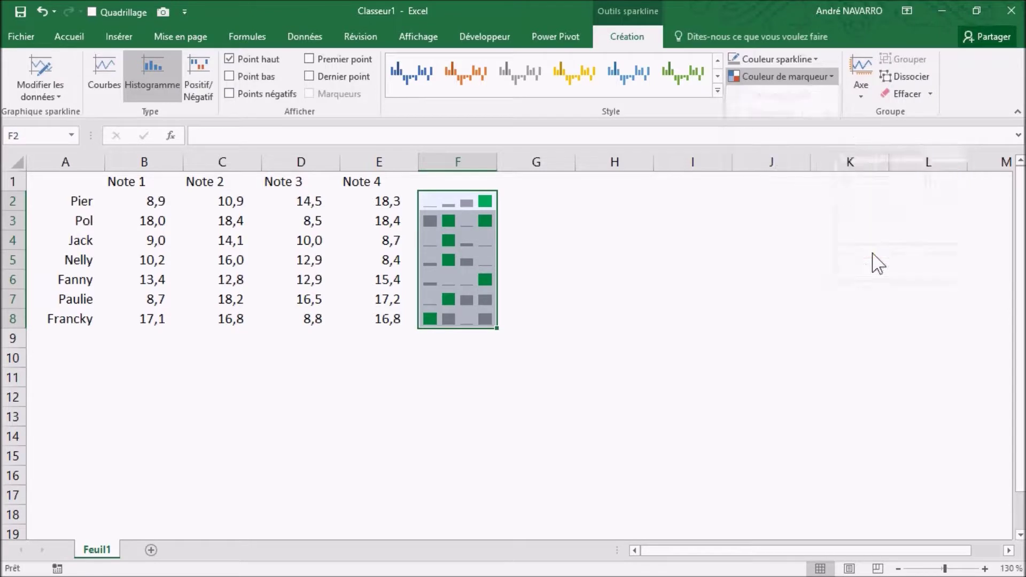
pyautogui.click(551, 278)
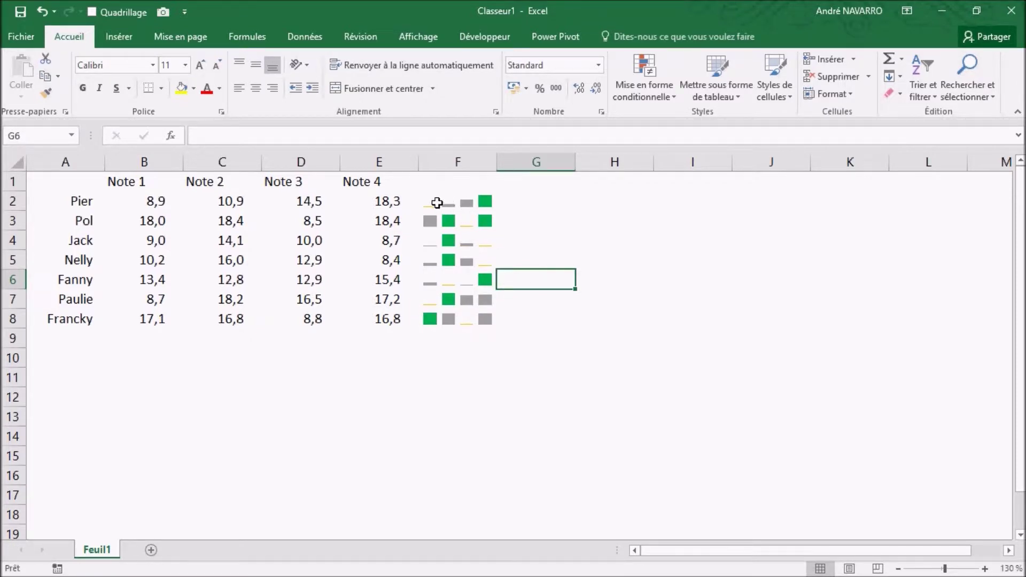
# Step: Select the sparkline group from F2 and make the vertical axis minimum identical for all sparklines
pyautogui.click(437, 203)
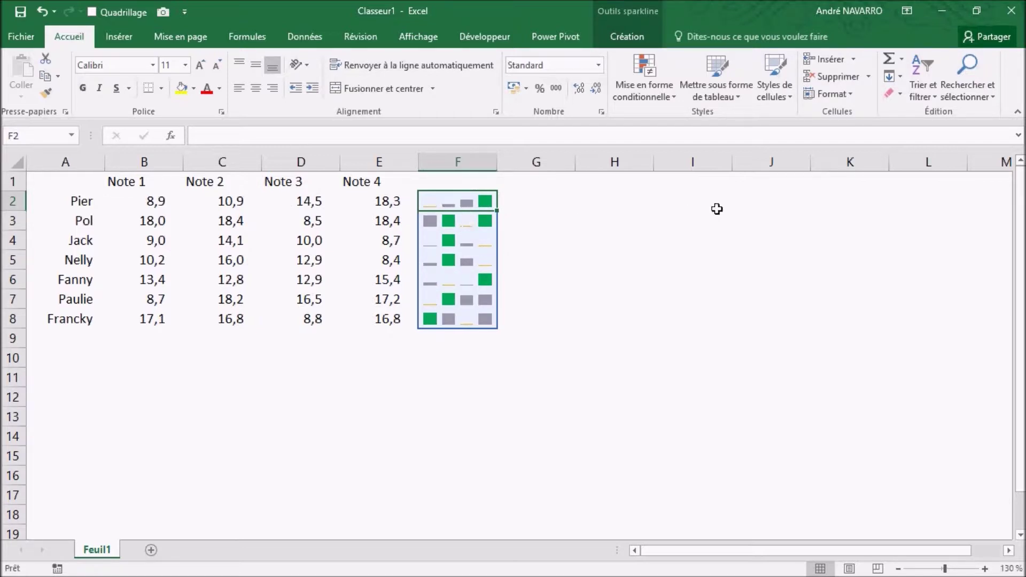
pyautogui.click(633, 36)
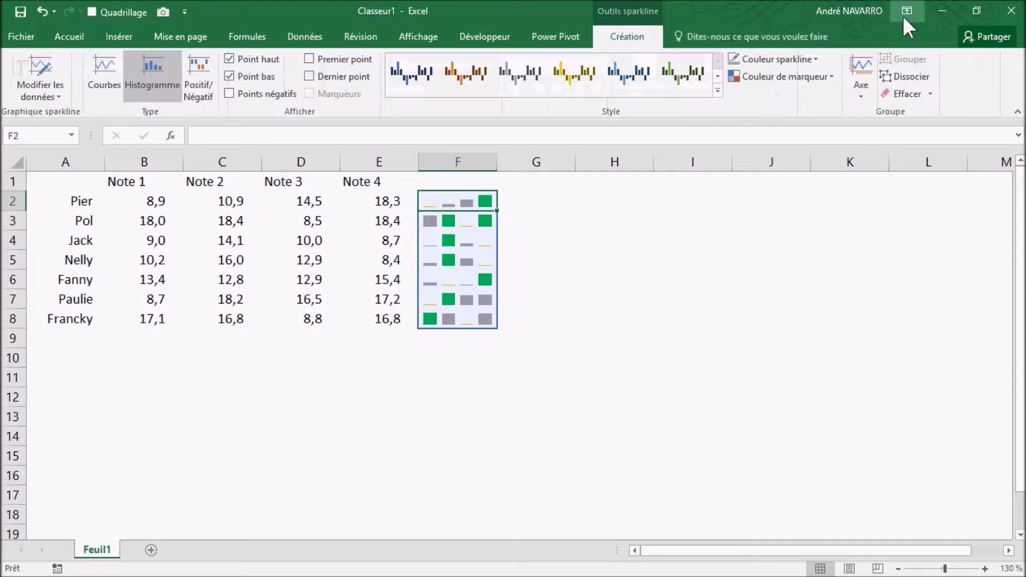
pyautogui.click(861, 95)
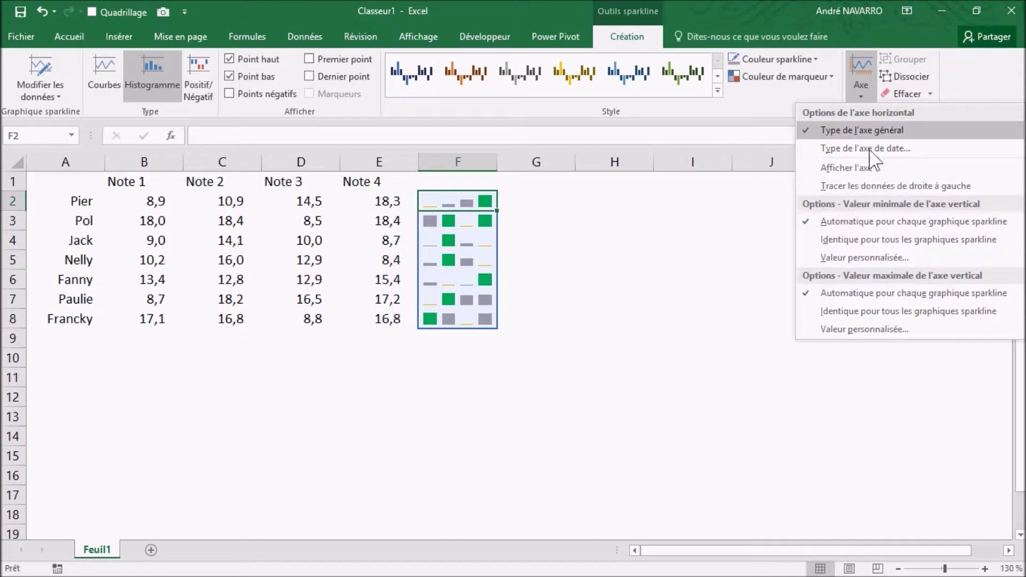
pyautogui.click(862, 242)
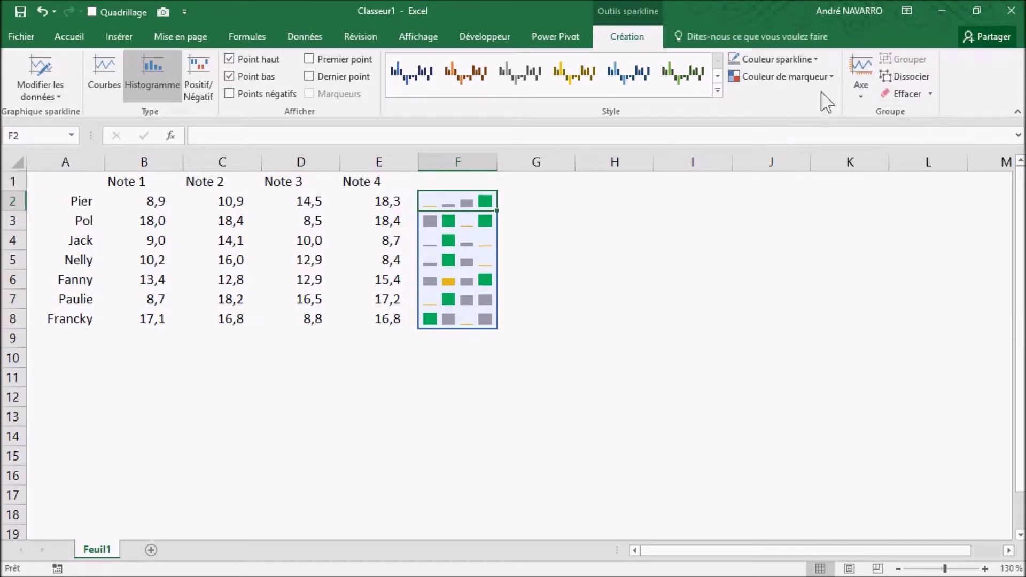
# Step: Set a custom vertical axis minimum of 0,0 for the sparklines
pyautogui.click(861, 94)
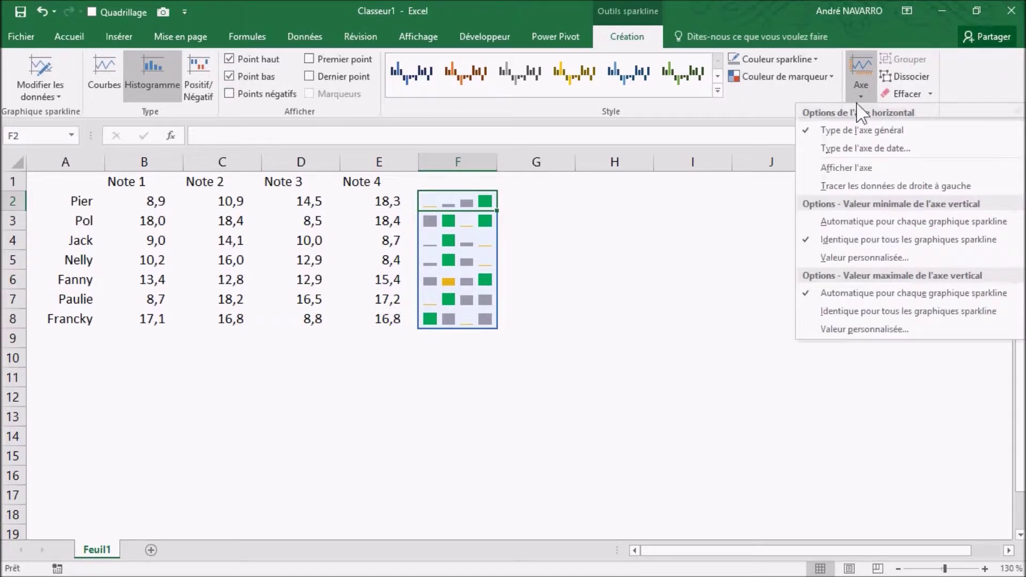
pyautogui.click(855, 257)
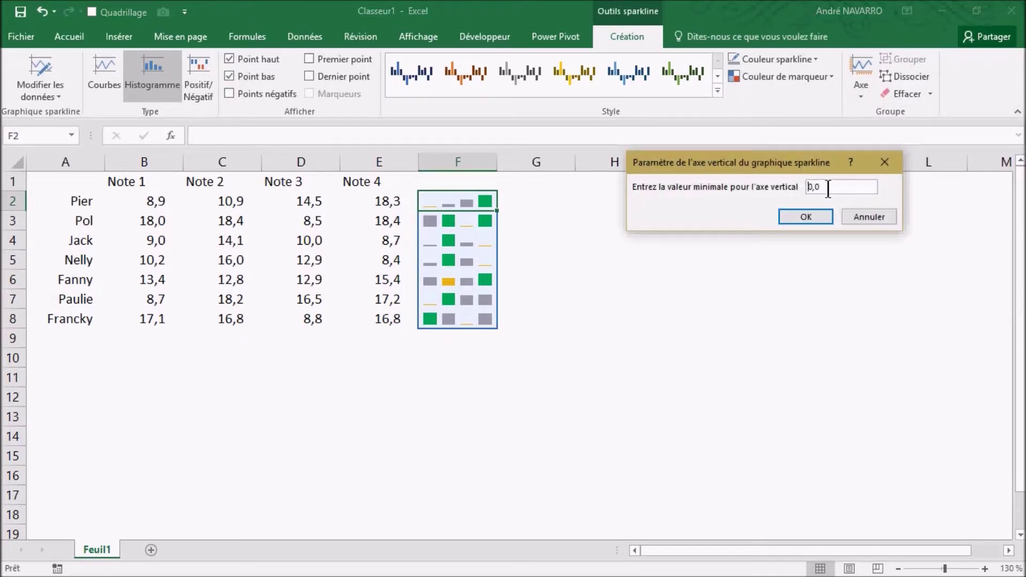
pyautogui.click(806, 217)
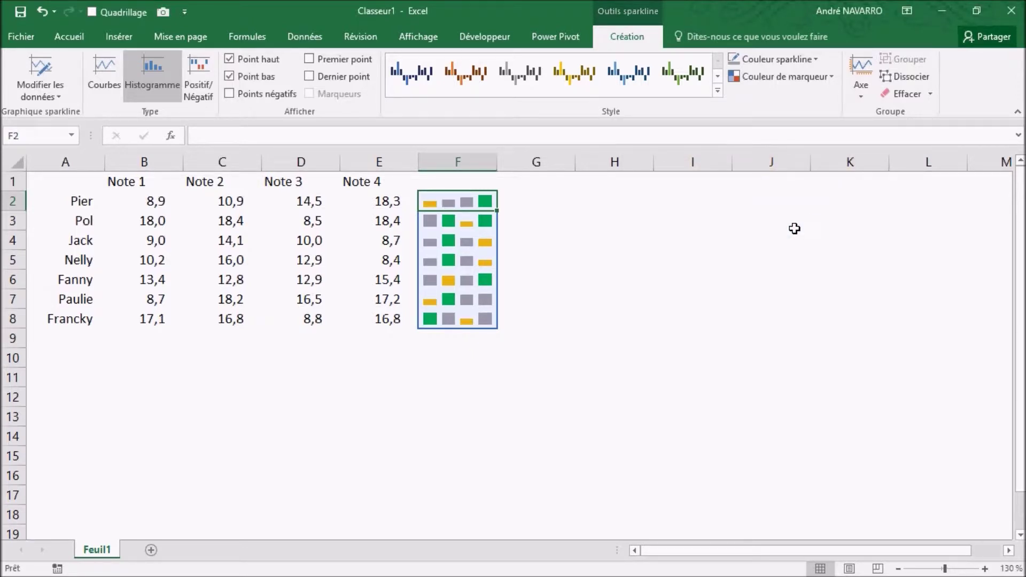
# Step: Make the vertical axis maximum identical for all sparklines in the group
pyautogui.click(861, 95)
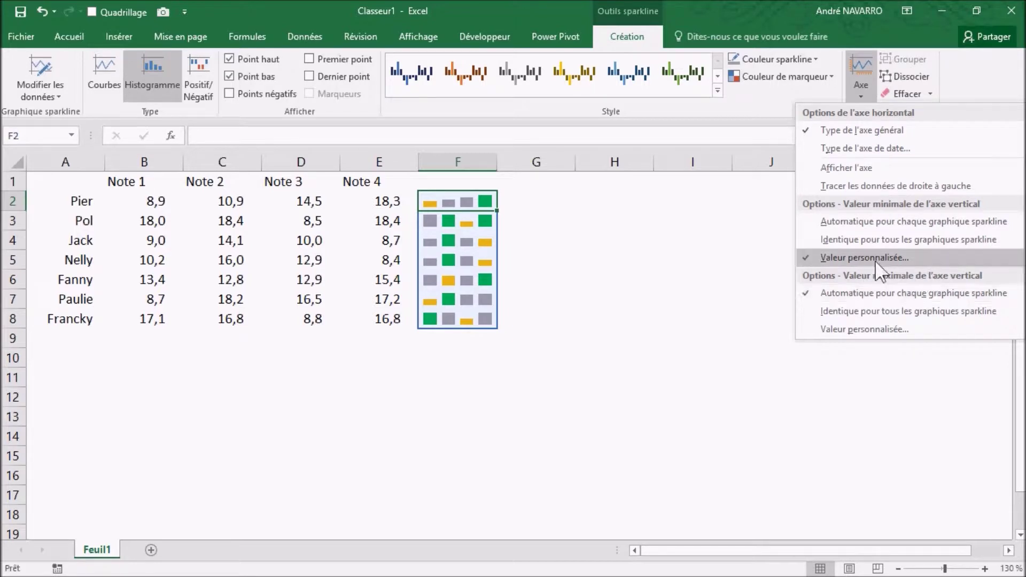
pyautogui.click(865, 311)
pyautogui.click(818, 78)
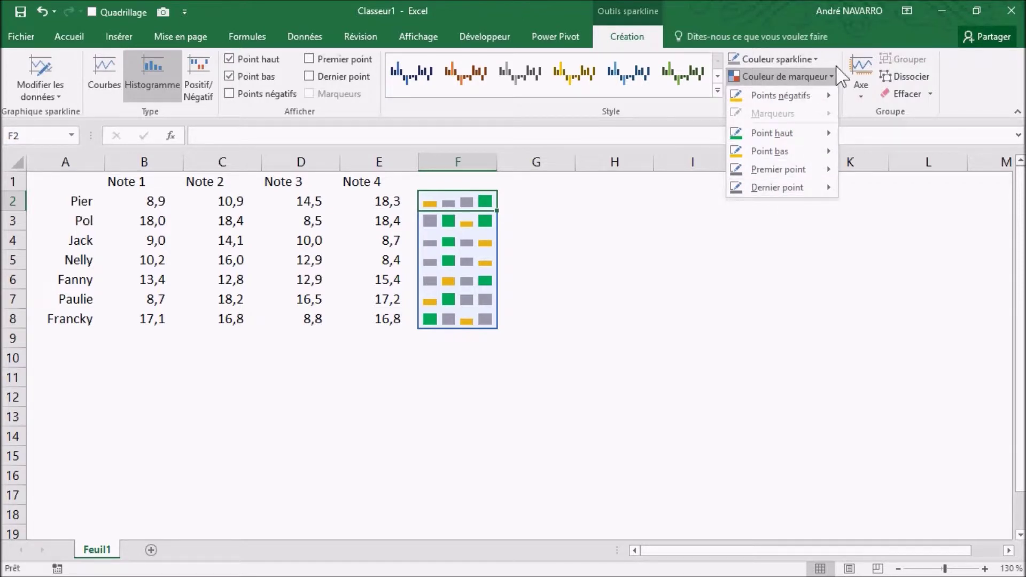
# Step: Set a custom vertical axis maximum of 20,0 for the sparklines
pyautogui.click(859, 101)
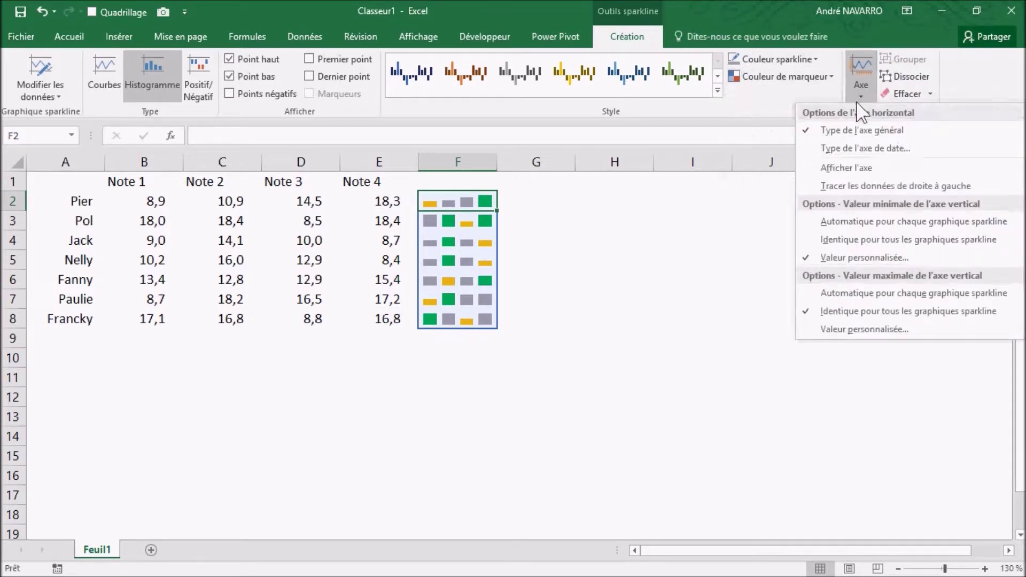
pyautogui.click(868, 330)
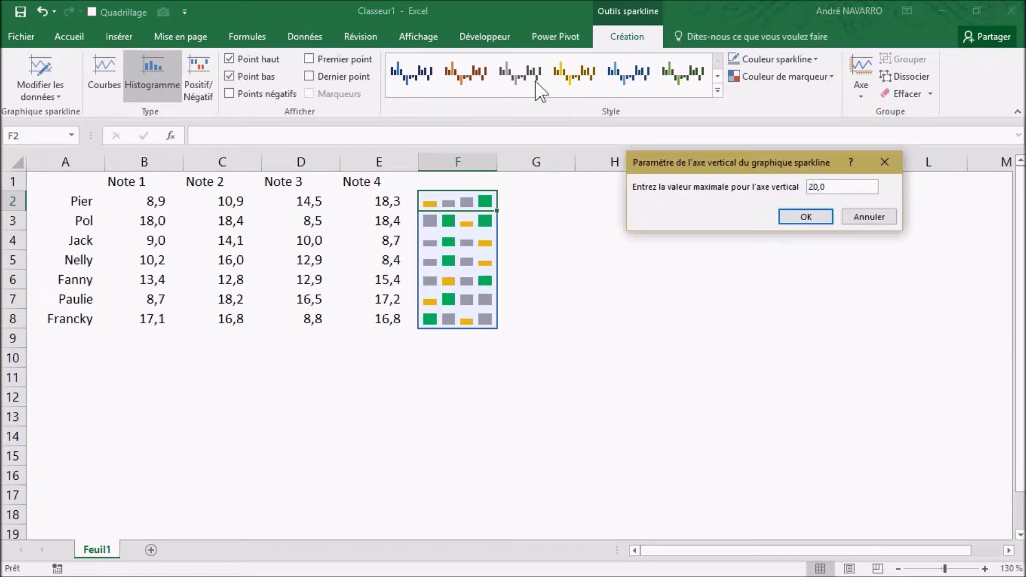
pyautogui.click(802, 217)
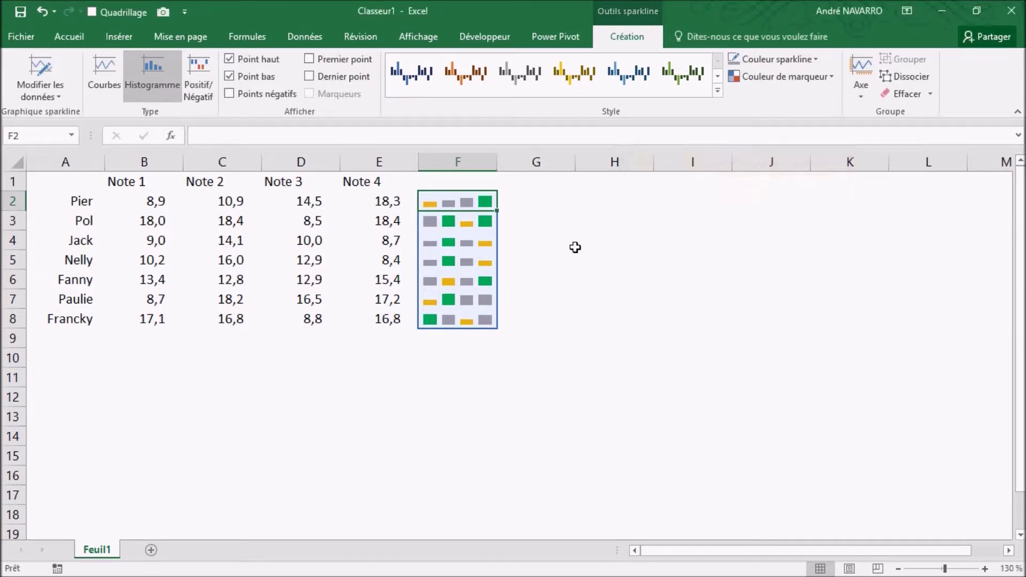
pyautogui.click(540, 242)
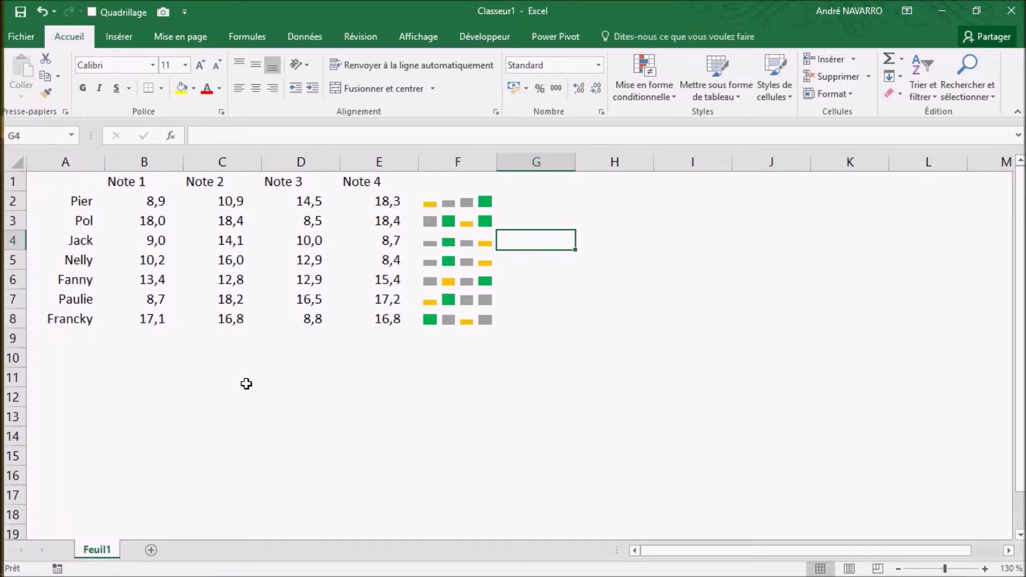
# Step: Enter the row label "Moyenne" in cell A10
pyautogui.click(66, 358)
pyautogui.write('Mo')
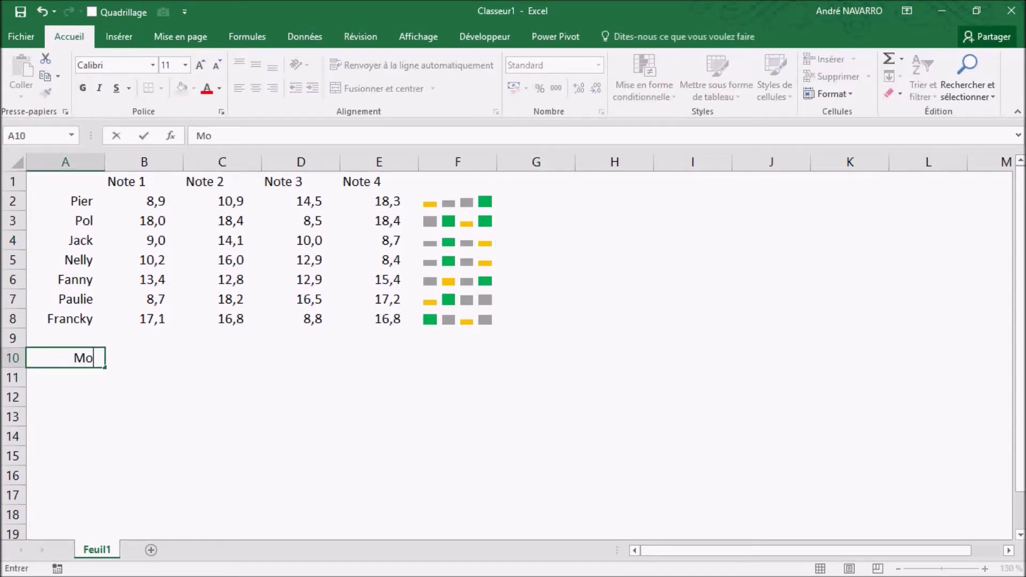
pyautogui.write('yenne')
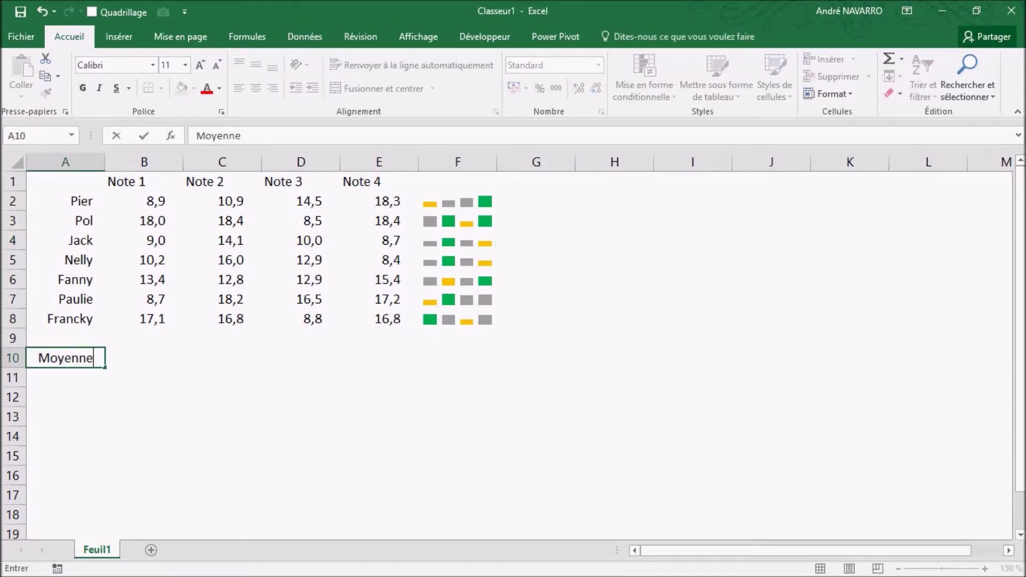
pyautogui.press('Tab')
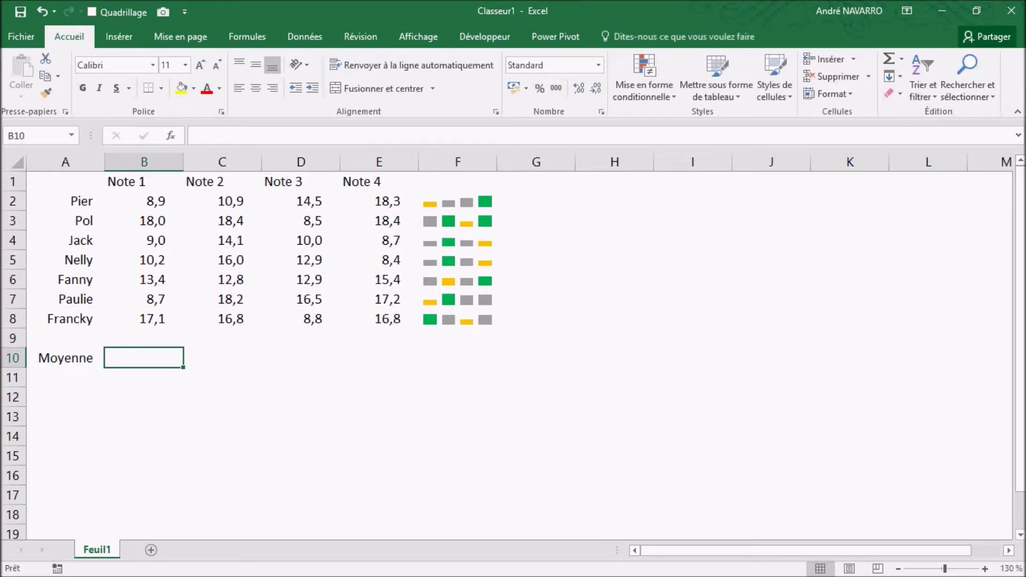
# Step: Calculate the Note 1 average in B10 with the formula =MOYENNE(B2:B8)
pyautogui.write('=')
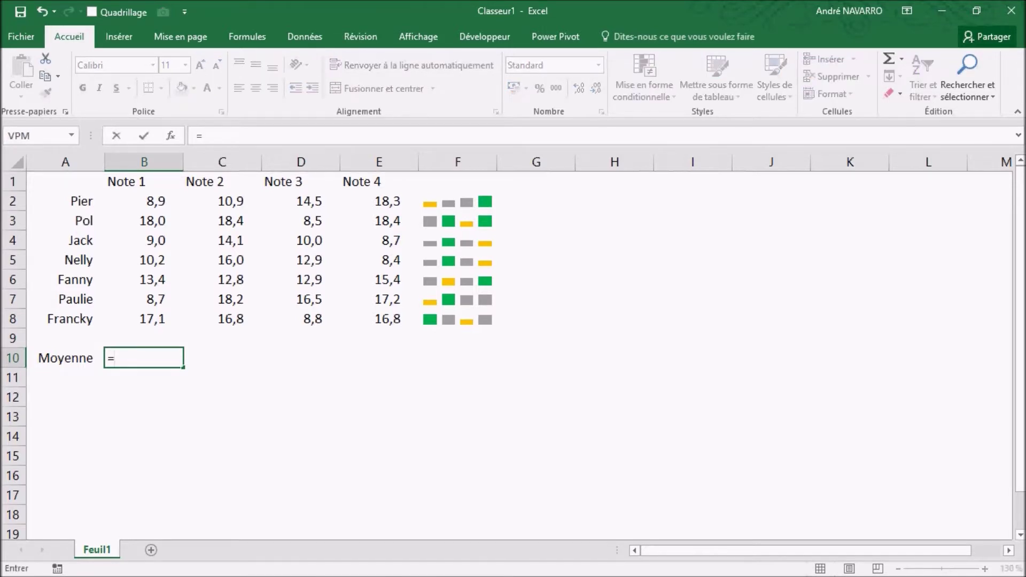
pyautogui.write('moyenne(')
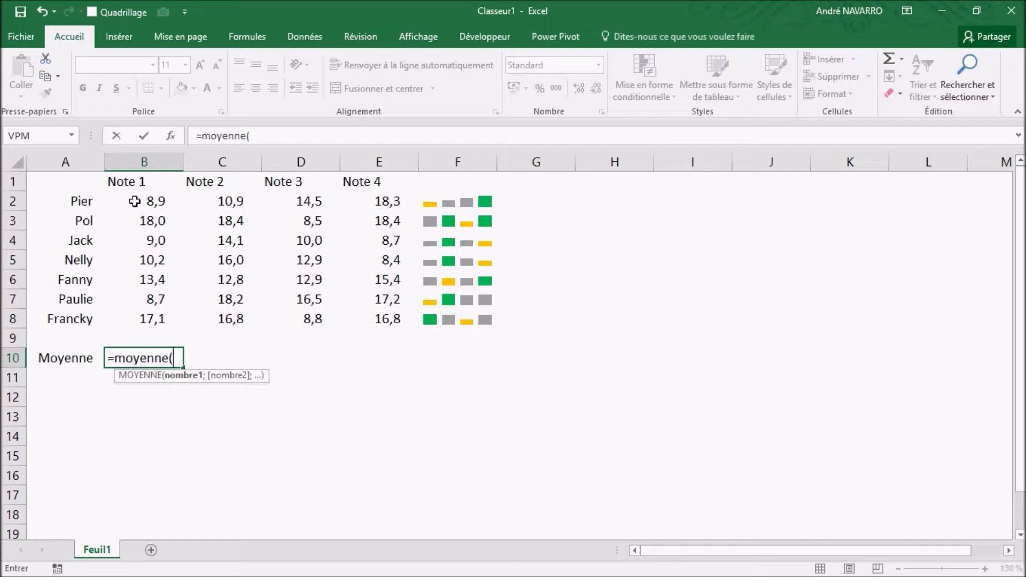
pyautogui.moveTo(135, 201); pyautogui.dragTo(136, 318)
pyautogui.write(')')
pyautogui.press('Return')
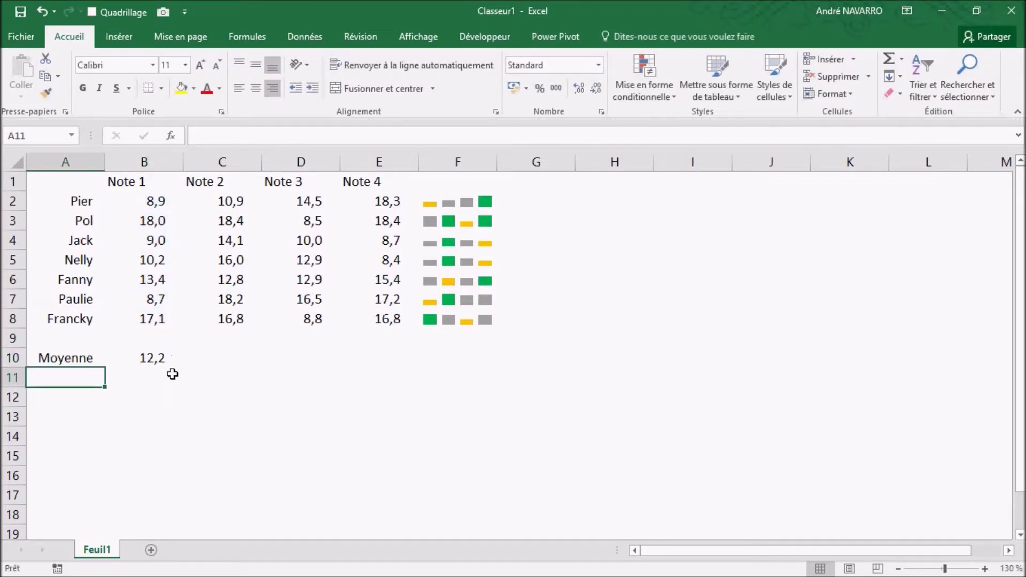
# Step: Fill the average formula from B10 across to E10
pyautogui.click(151, 359)
pyautogui.moveTo(186, 369); pyautogui.dragTo(404, 378)
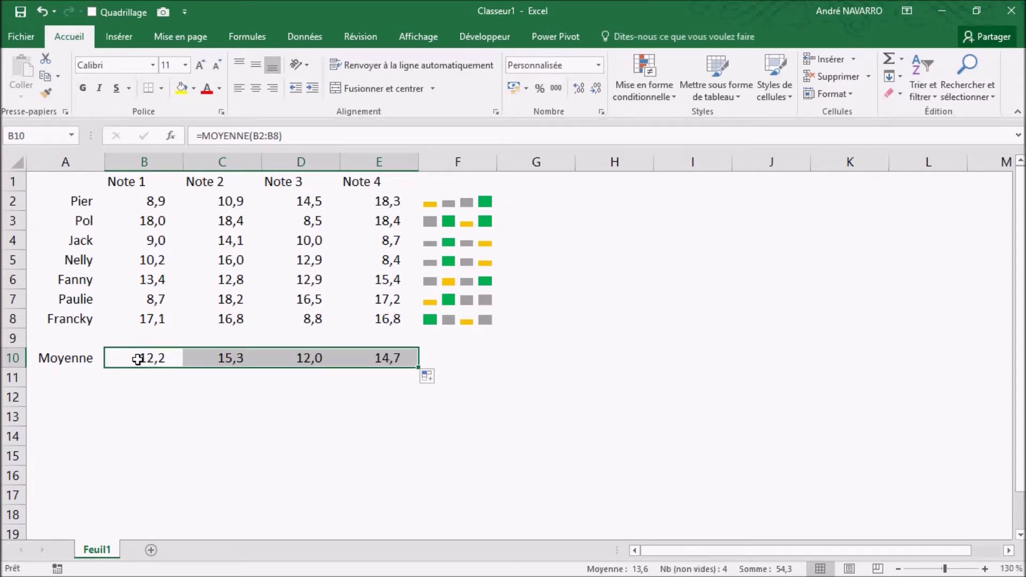
pyautogui.click(154, 399)
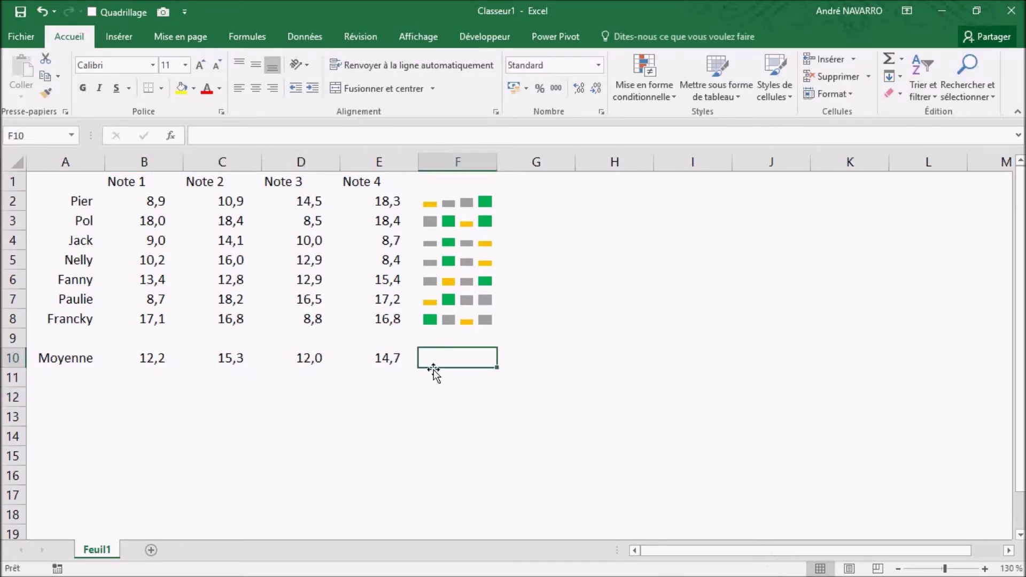
# Step: Copy the sparkline from F8 and paste it into F10 for the average row
pyautogui.click(451, 319)
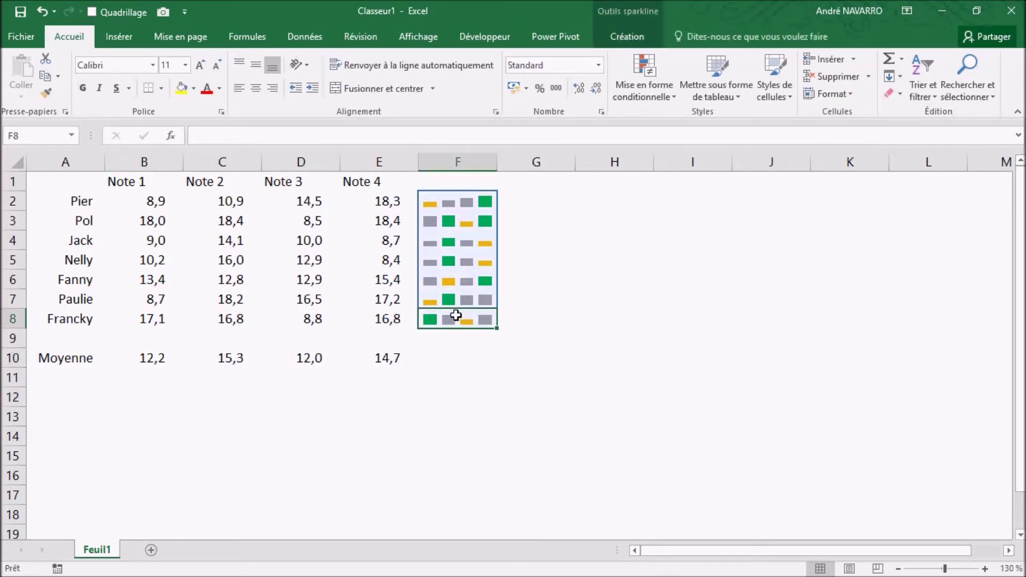
pyautogui.rightClick(455, 320)
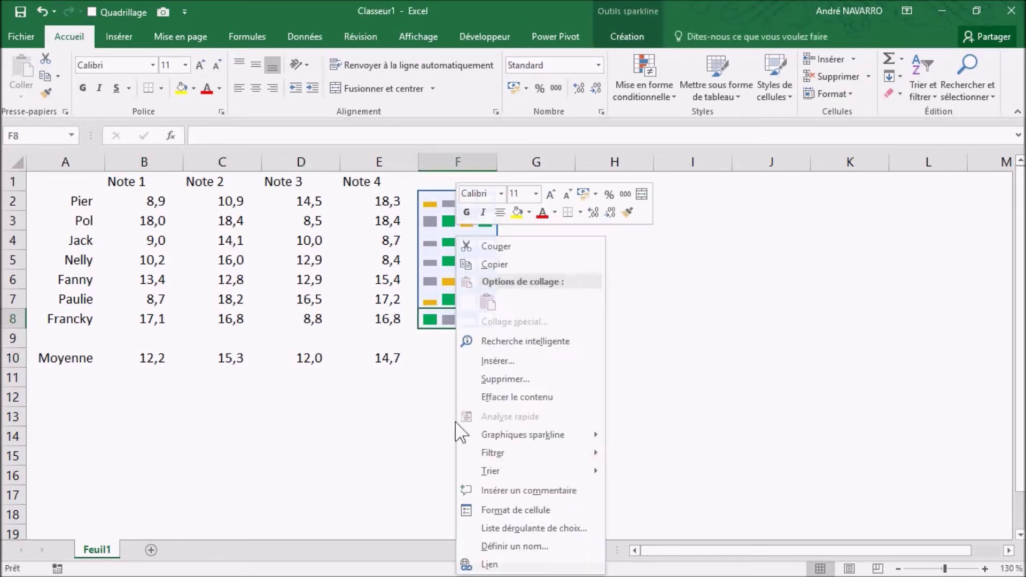
pyautogui.click(496, 259)
pyautogui.click(458, 359)
pyautogui.rightClick(459, 361)
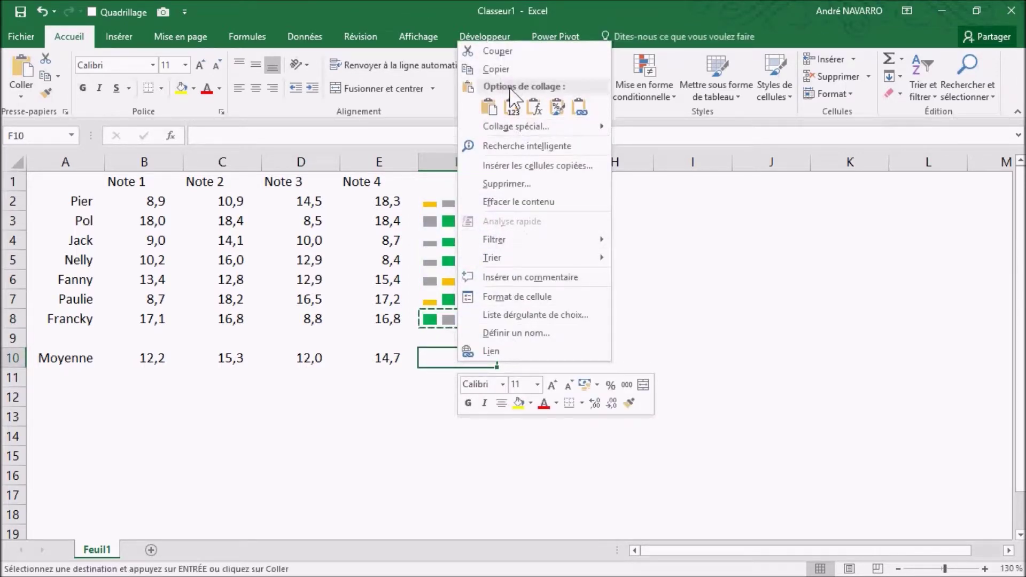
pyautogui.click(500, 108)
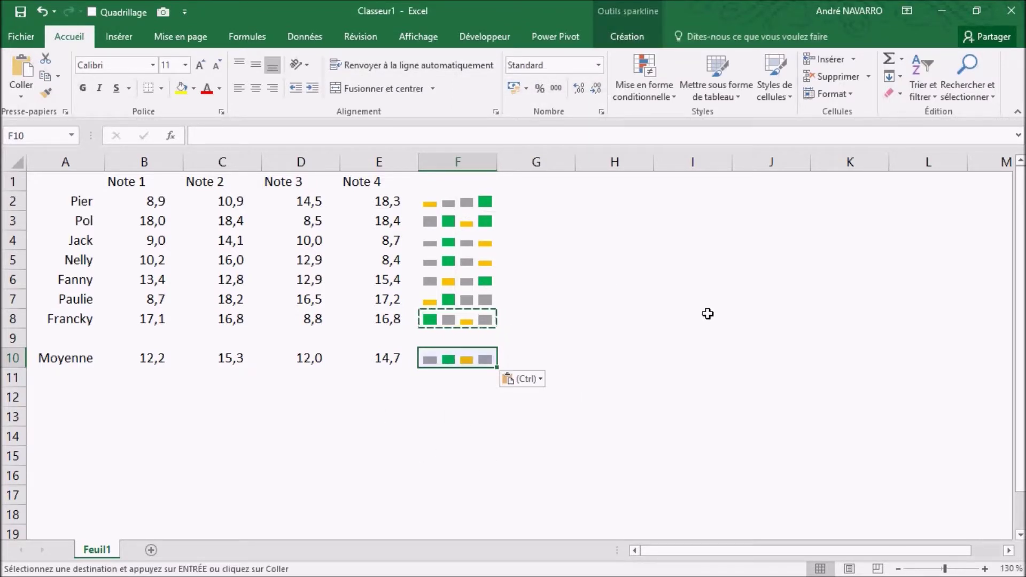
pyautogui.press('Escape')
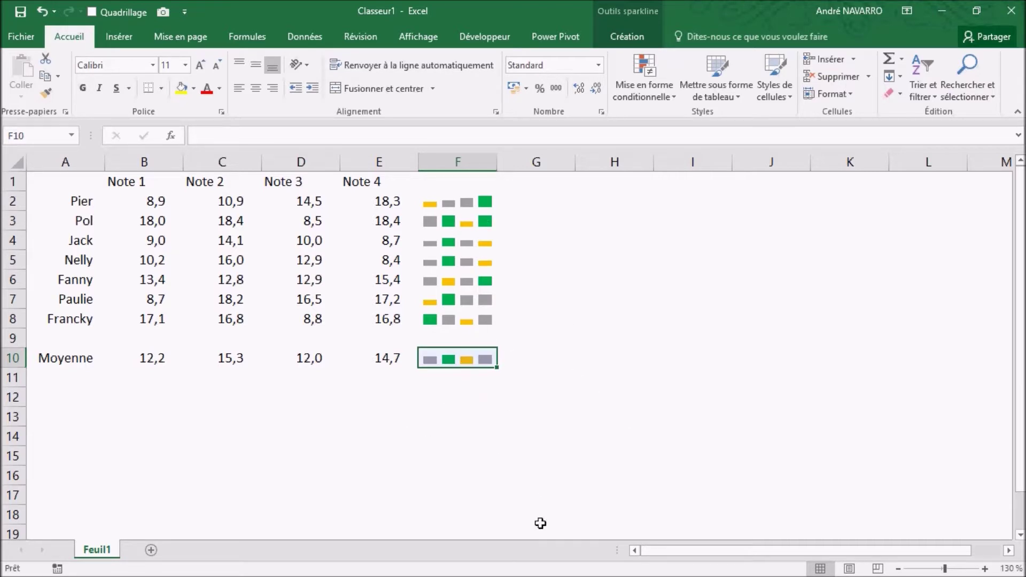
# Step: Move the average sparkline from F10 to B11, and merge and centre B11:E11 so it spans the four grade columns
pyautogui.moveTo(470, 367); pyautogui.dragTo(160, 385)
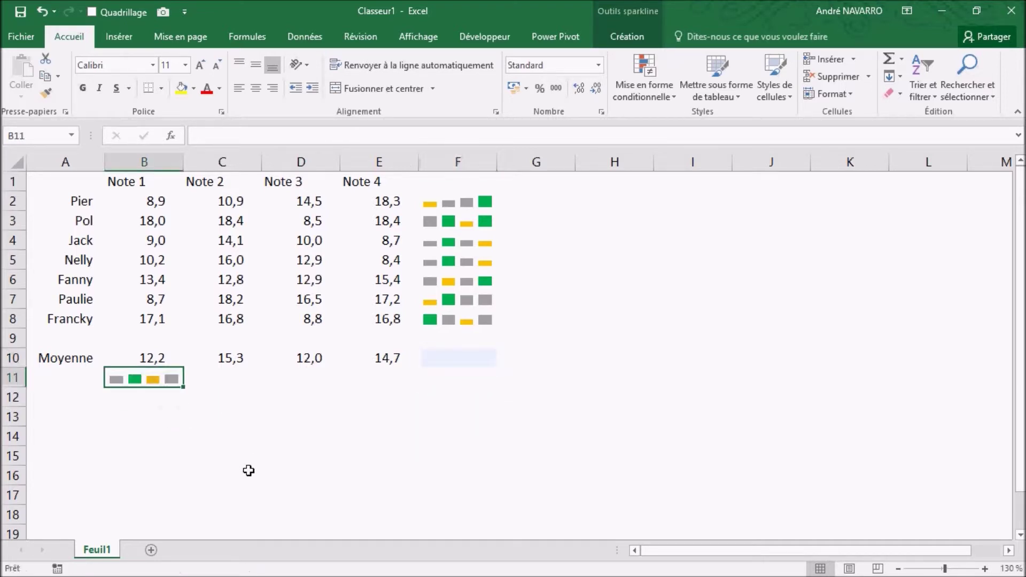
pyautogui.moveTo(145, 378); pyautogui.dragTo(360, 383)
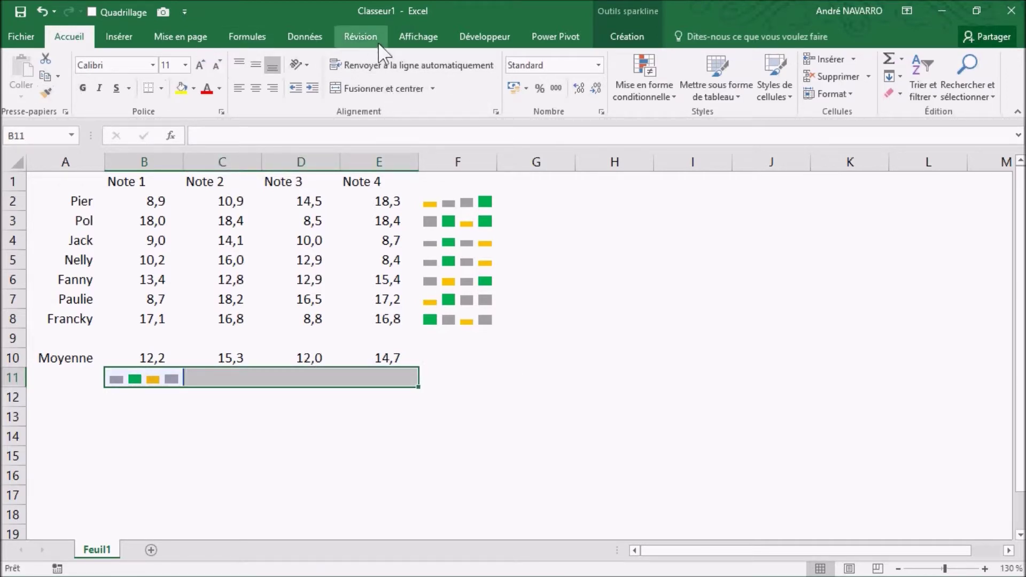
pyautogui.click(381, 89)
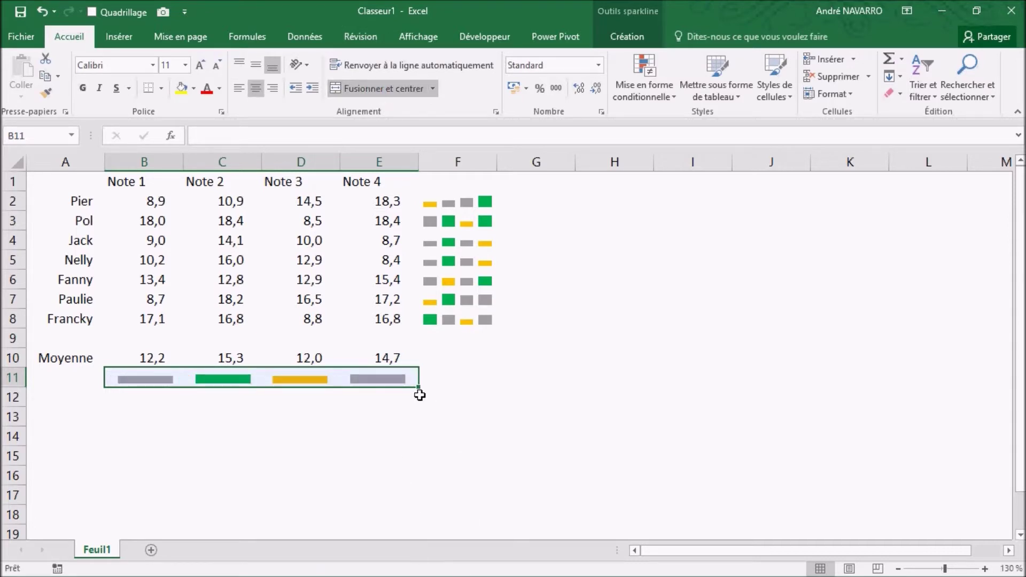
# Step: Increase the height of row 11 to enlarge the merged sparkline
pyautogui.moveTo(21, 386); pyautogui.dragTo(16, 434)
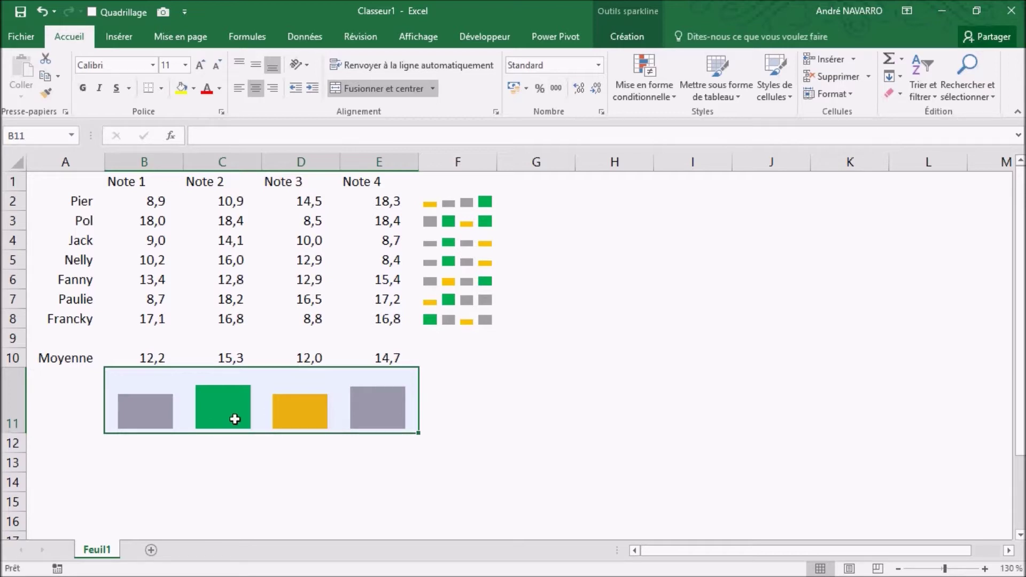
pyautogui.click(276, 482)
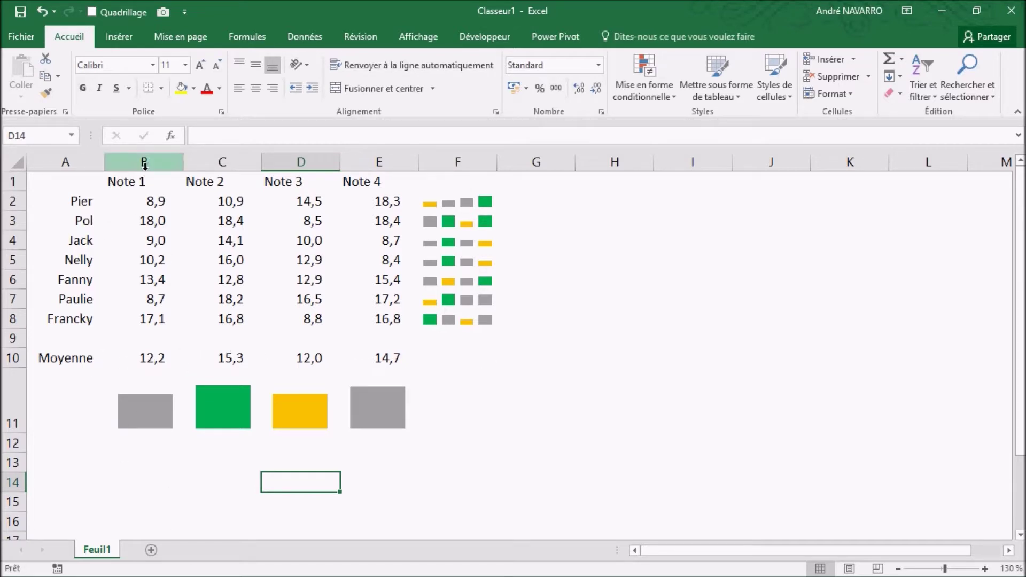
pyautogui.click(148, 461)
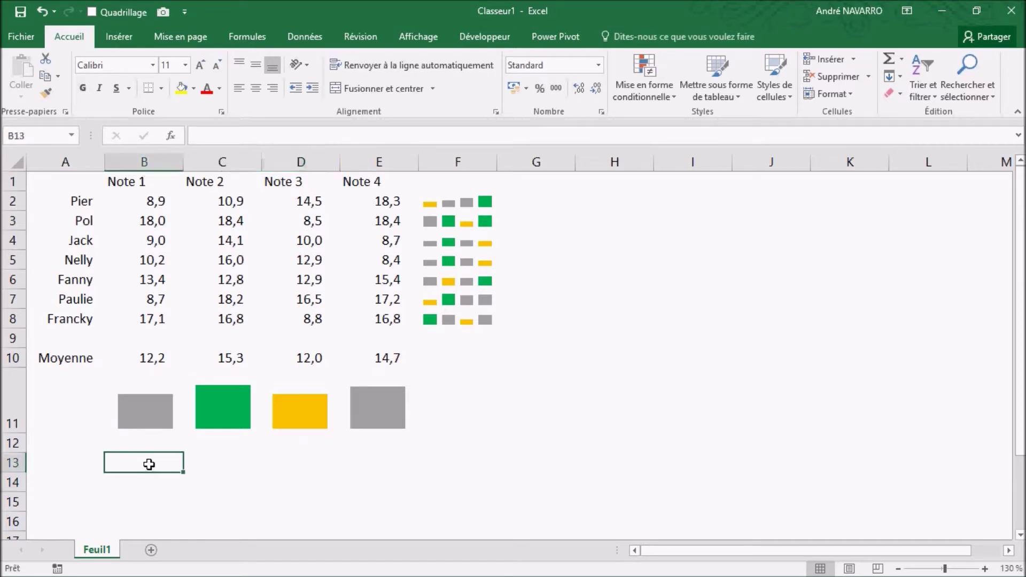
# Step: Move the merged sparkline from row 11 to B9:E9 and increase the height of row 9
pyautogui.click(166, 420)
pyautogui.moveTo(204, 436); pyautogui.dragTo(212, 352)
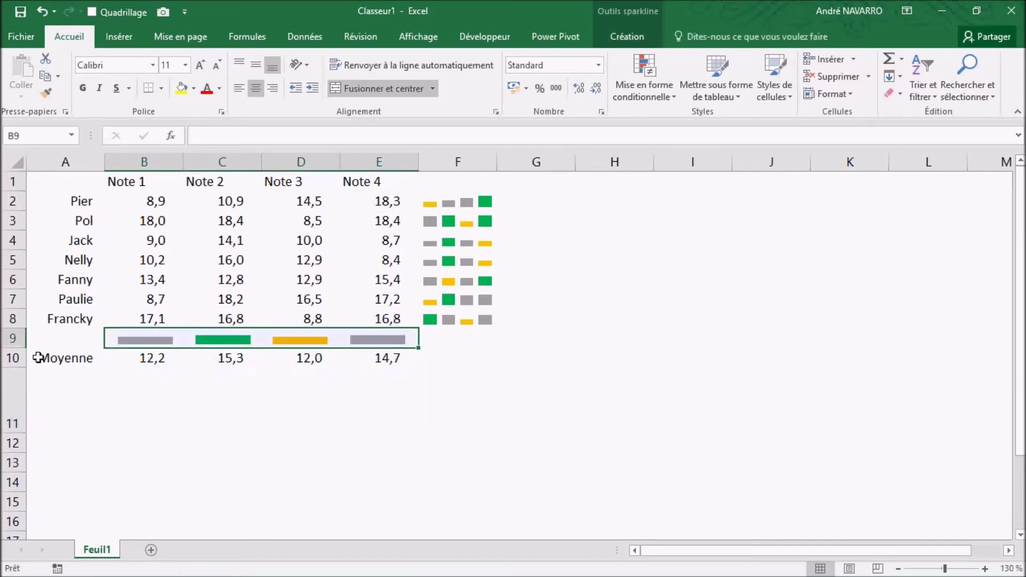
pyautogui.moveTo(24, 345); pyautogui.dragTo(23, 369)
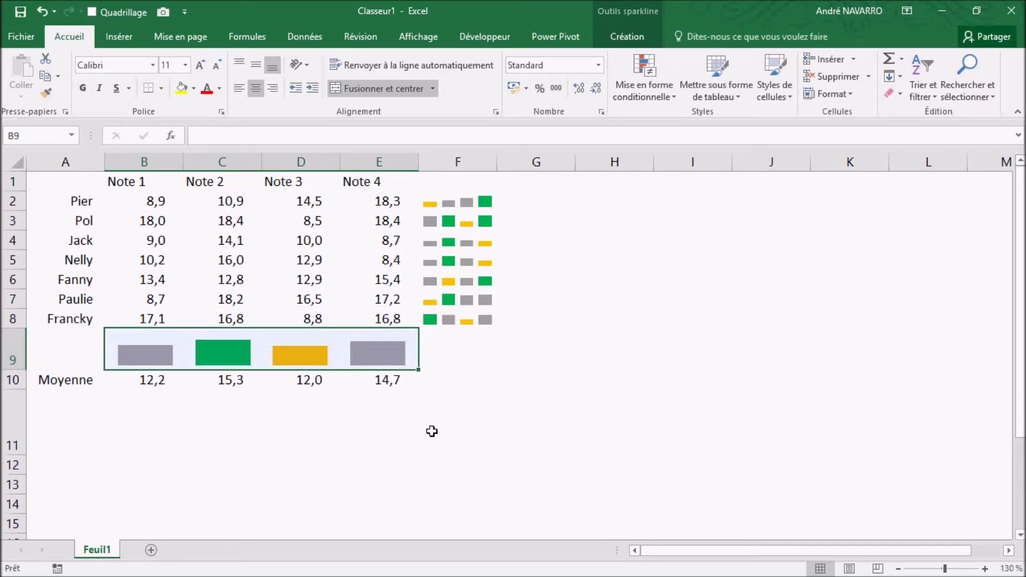
# Step: Autofit the height of the emptied row 11
pyautogui.click(428, 431)
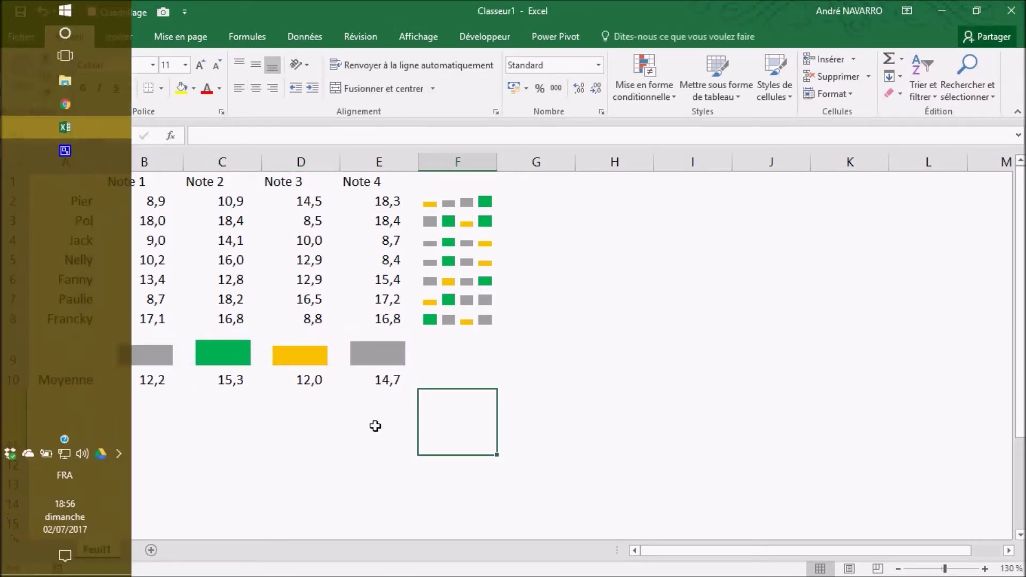
pyautogui.doubleClick(22, 453)
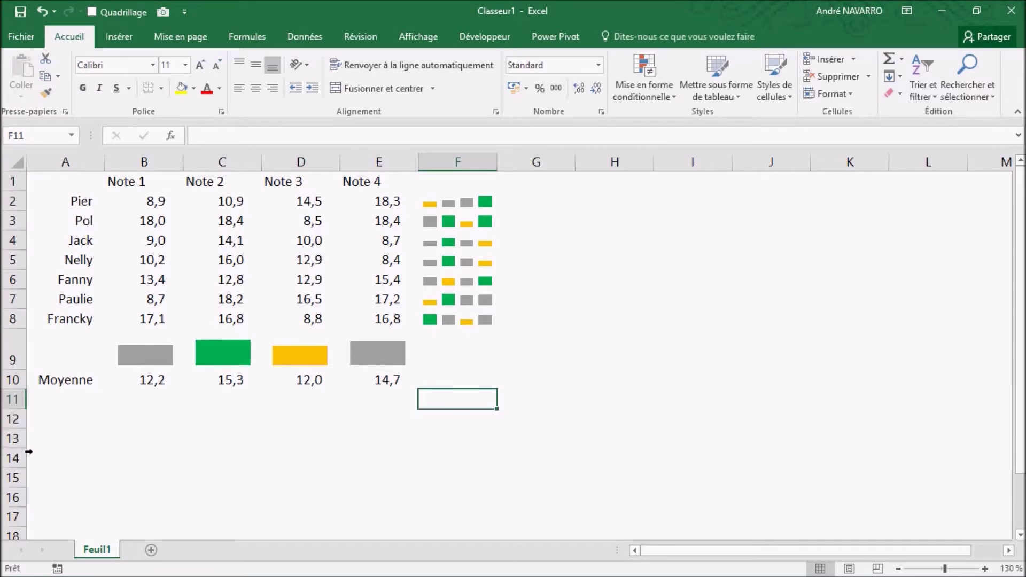
pyautogui.click(136, 405)
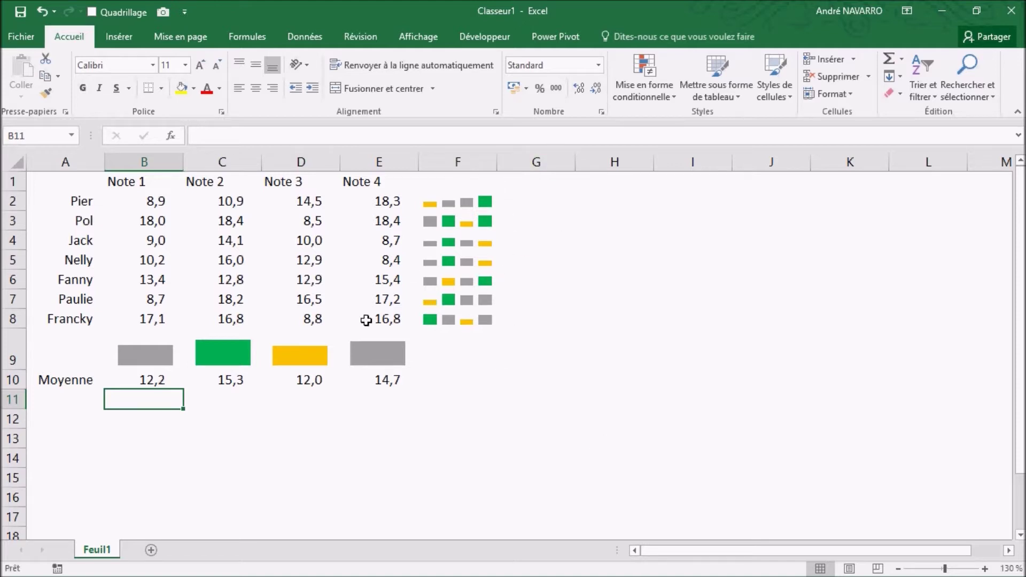
pyautogui.click(482, 432)
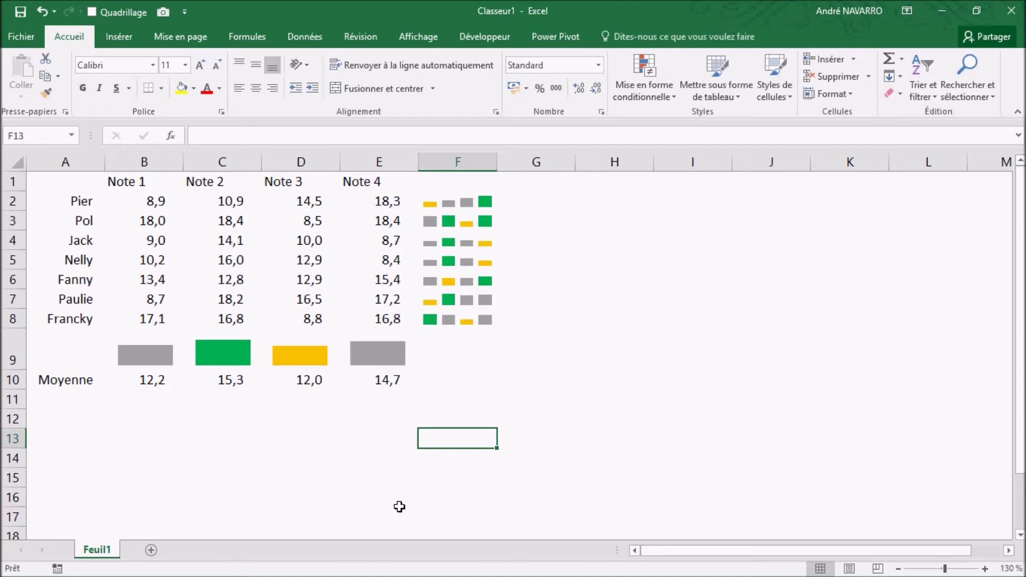
pyautogui.click(120, 36)
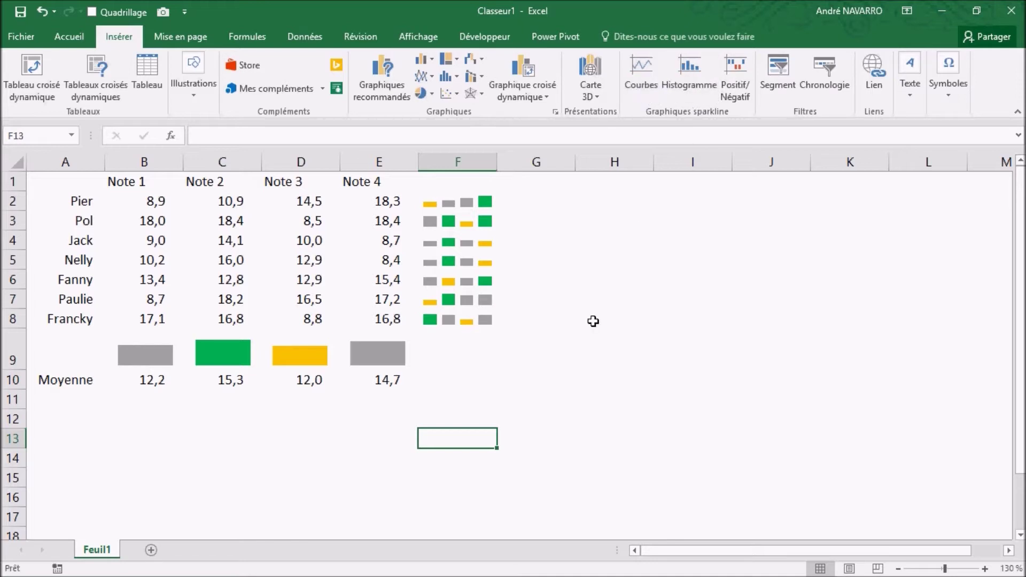
pyautogui.click(564, 331)
pyautogui.click(545, 184)
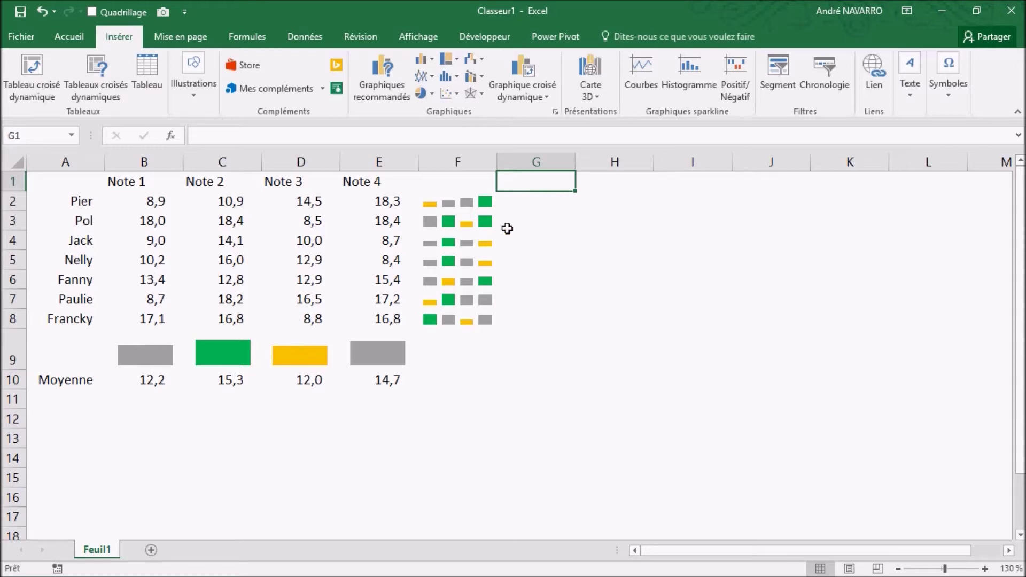
# Step: Calculate the first student's average in G2 with the formula =MOYENNE(B2:E2)
pyautogui.click(546, 203)
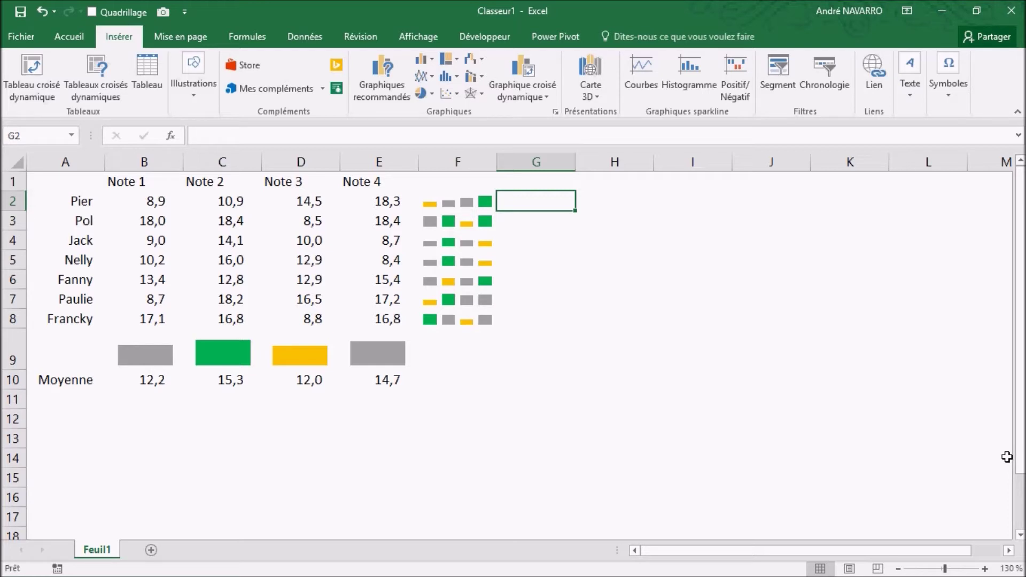
pyautogui.write('=')
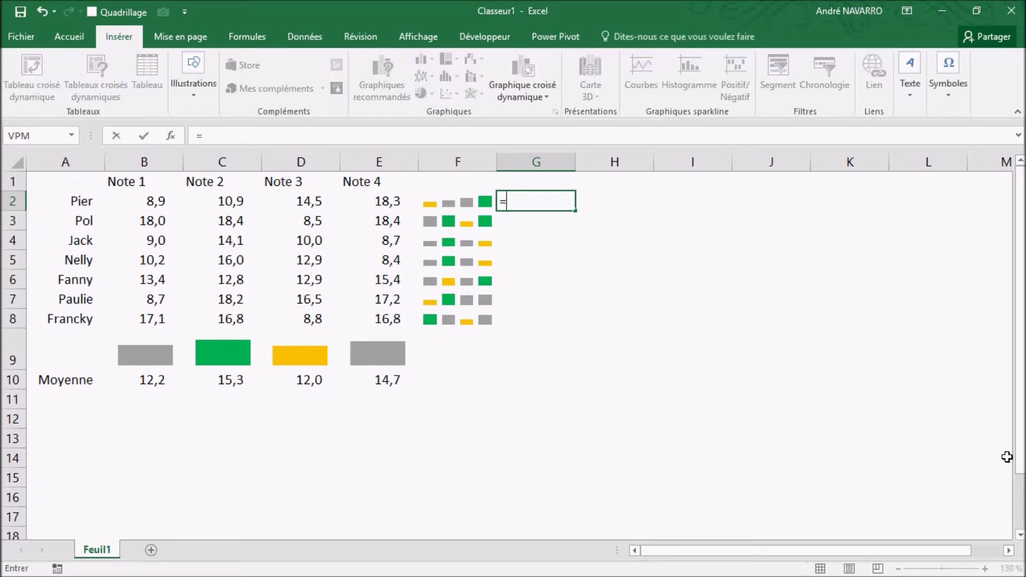
pyautogui.write('moye')
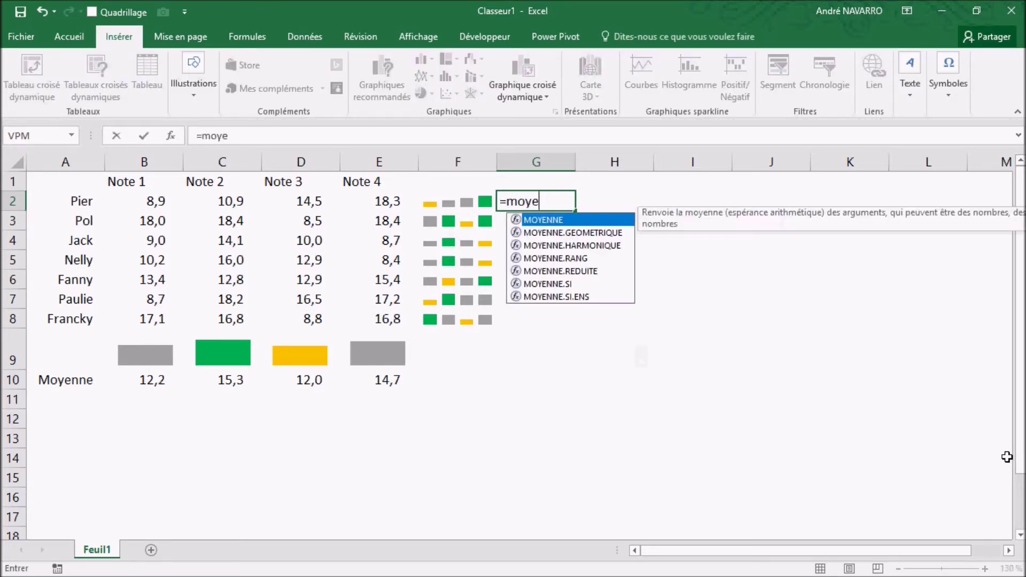
pyautogui.write('nn(')
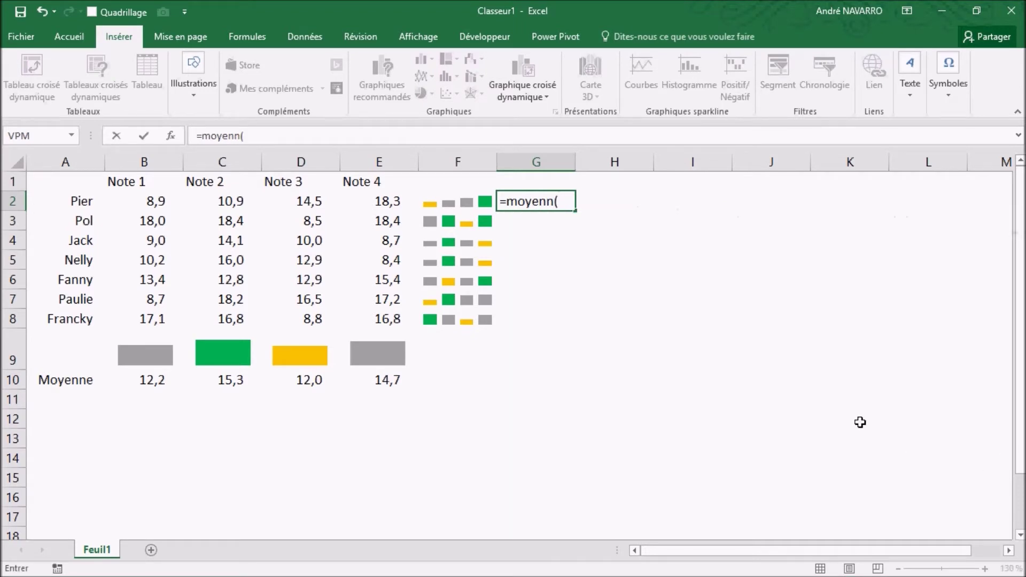
pyautogui.press('BackSpace')
pyautogui.write('e')
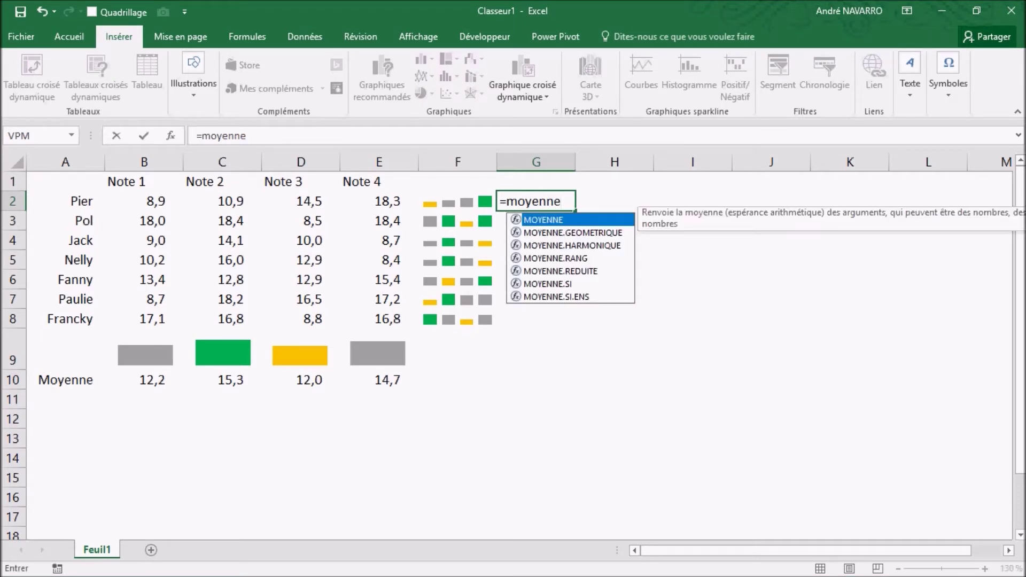
pyautogui.write('(')
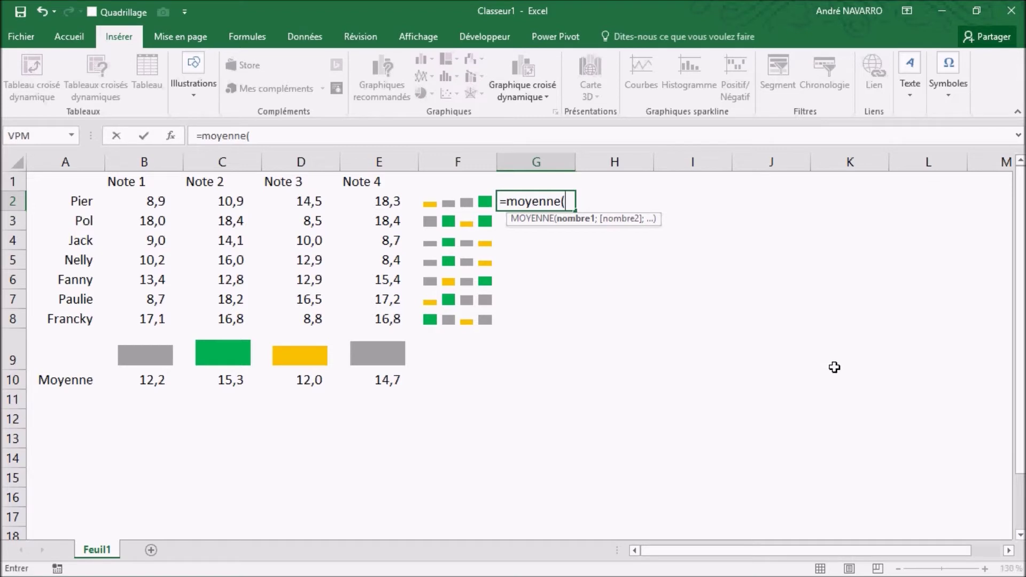
pyautogui.moveTo(118, 199); pyautogui.dragTo(360, 203)
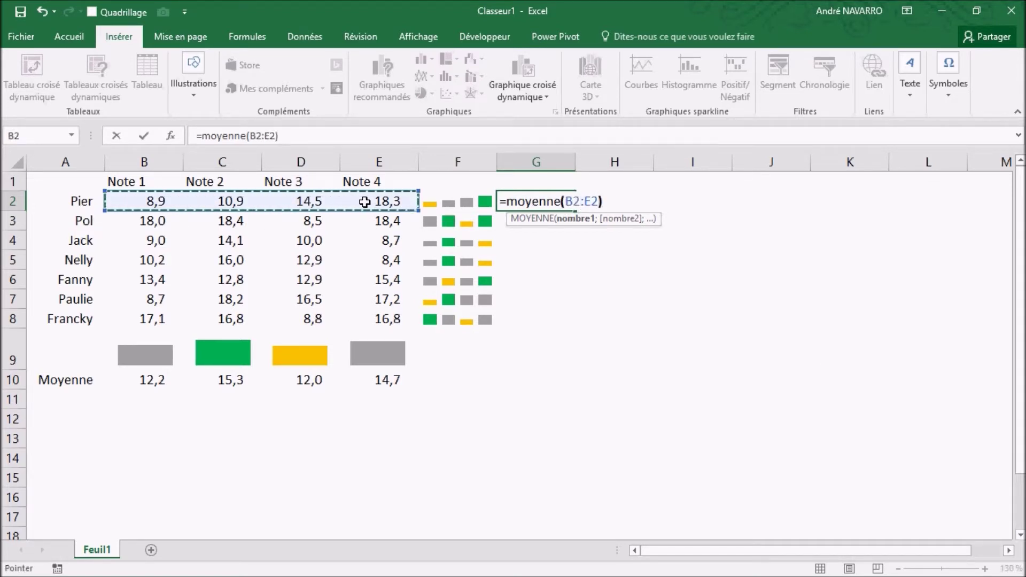
pyautogui.press('Return')
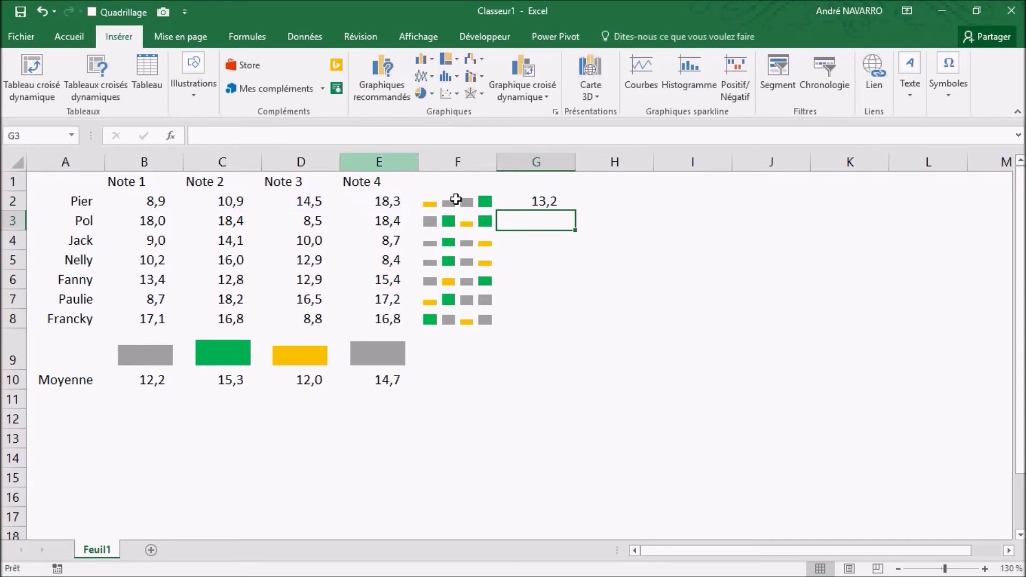
# Step: Copy the average formula from G2 down to G8 for all the students
pyautogui.click(544, 198)
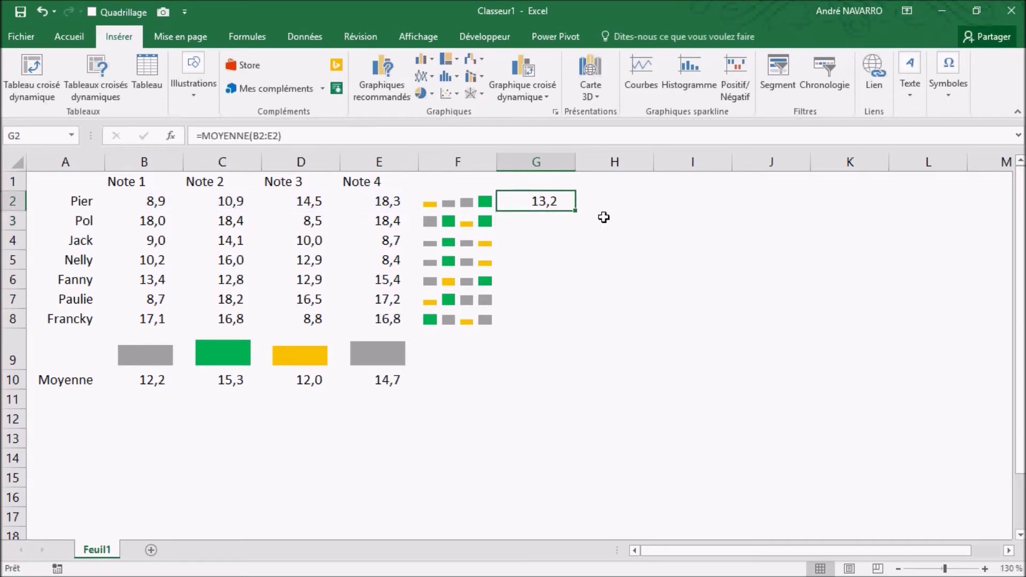
pyautogui.doubleClick(578, 212)
pyautogui.moveTo(577, 213); pyautogui.dragTo(527, 333)
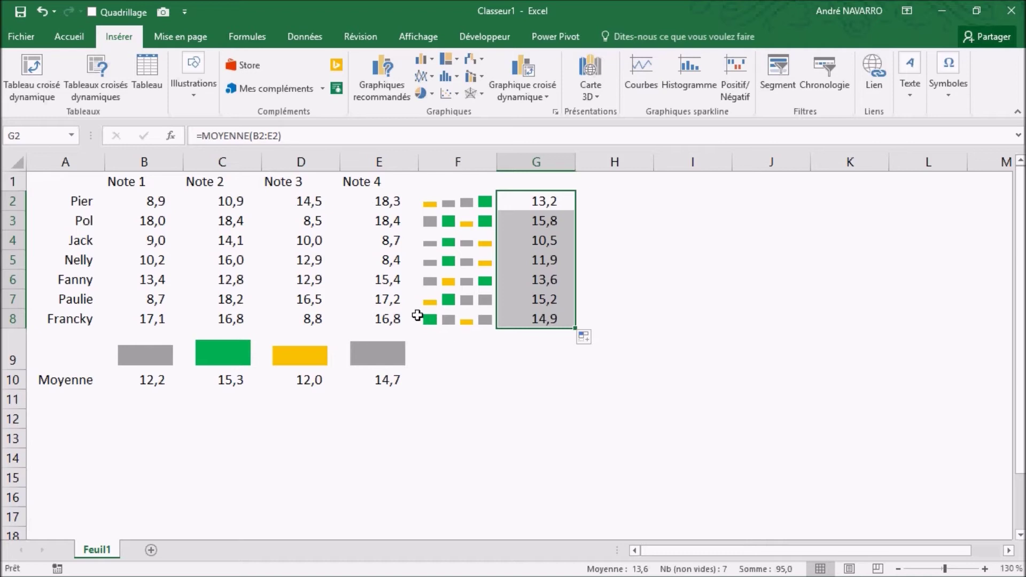
# Step: Apply blue solid-fill data bars to the student averages in G2:G8 with conditional formatting
pyautogui.click(80, 36)
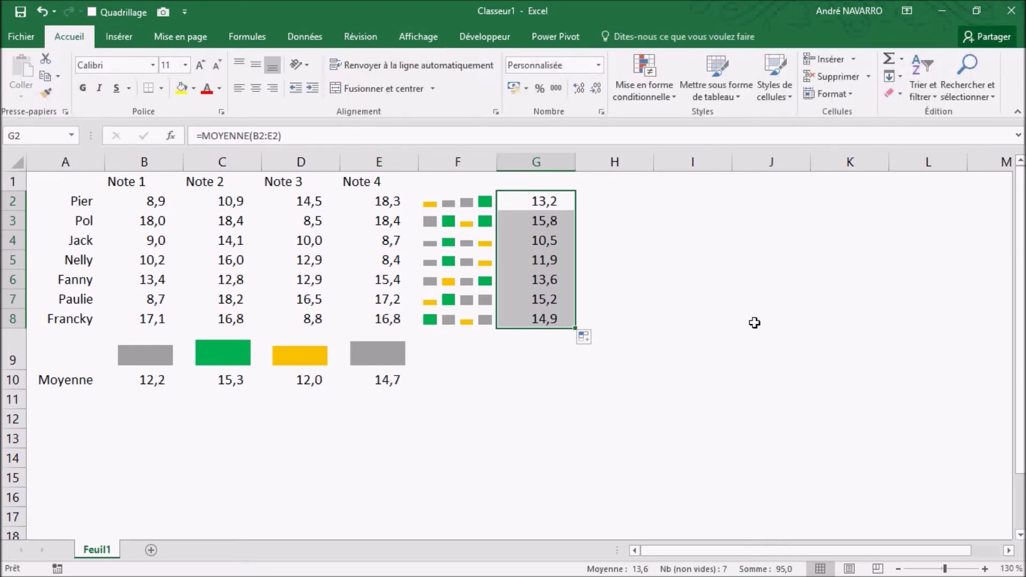
pyautogui.click(658, 98)
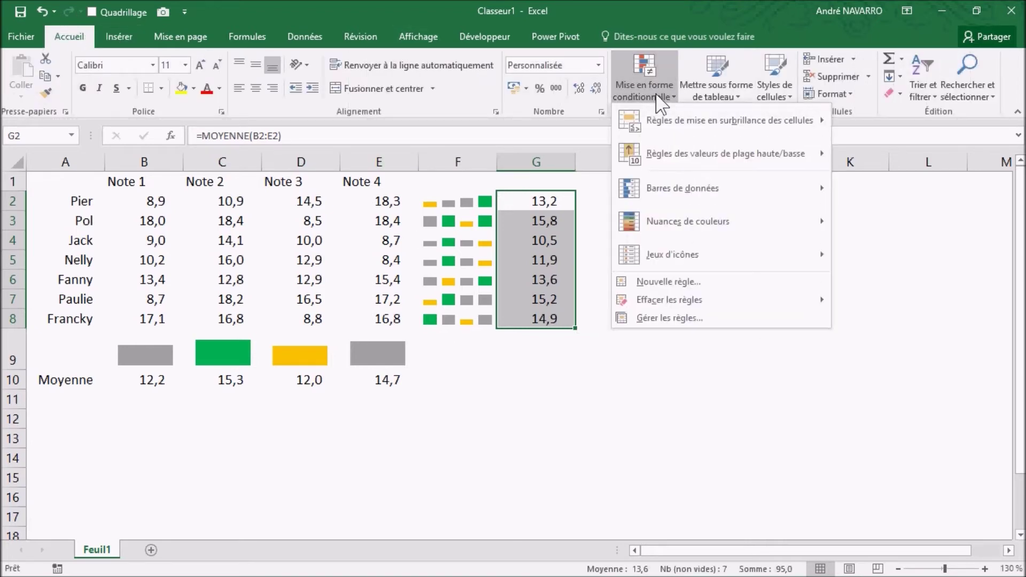
pyautogui.moveTo(665, 200)
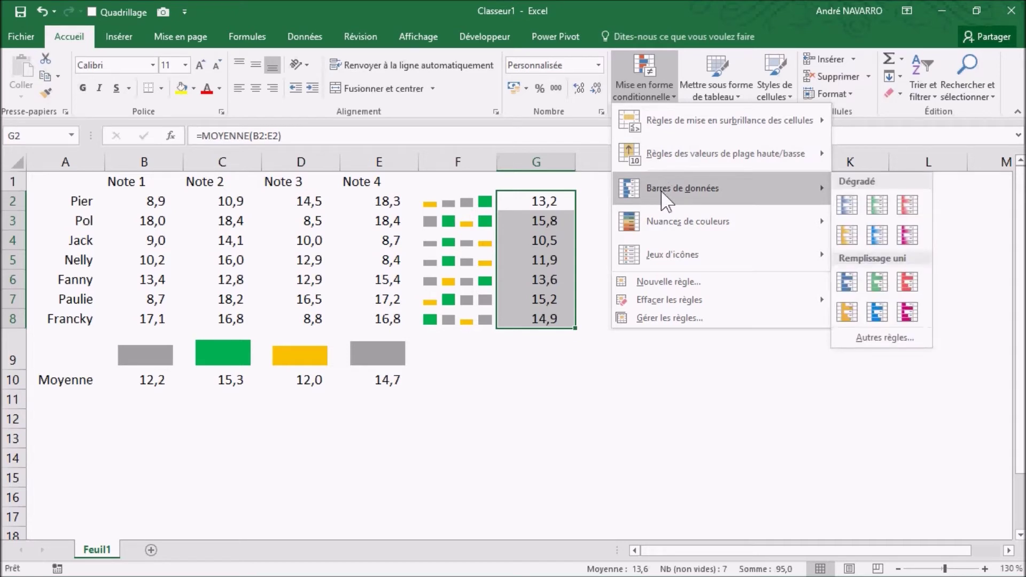
pyautogui.click(847, 282)
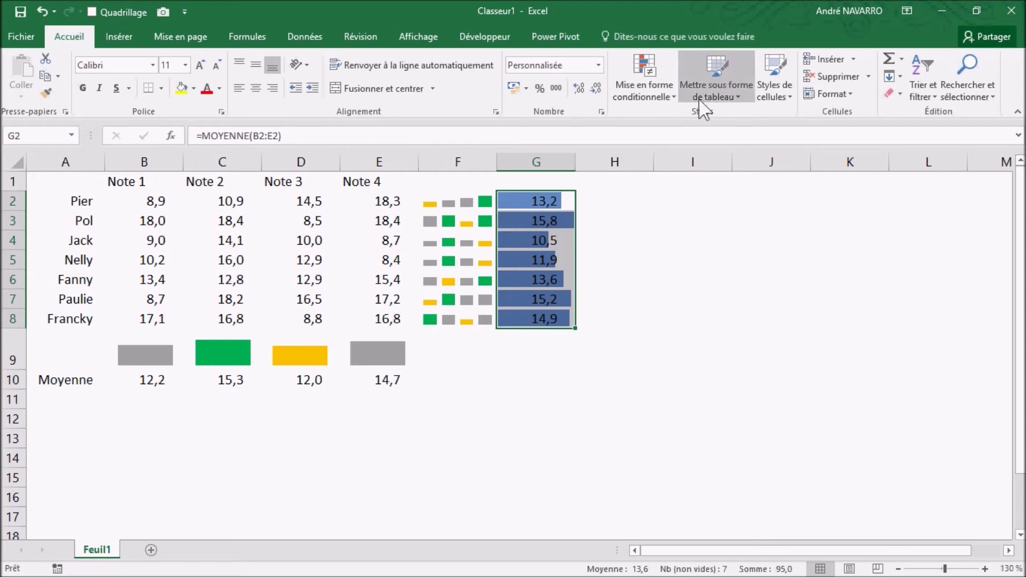
# Step: Edit the data bar rule on G2:G8 so that only the bar is shown, without the values
pyautogui.click(663, 96)
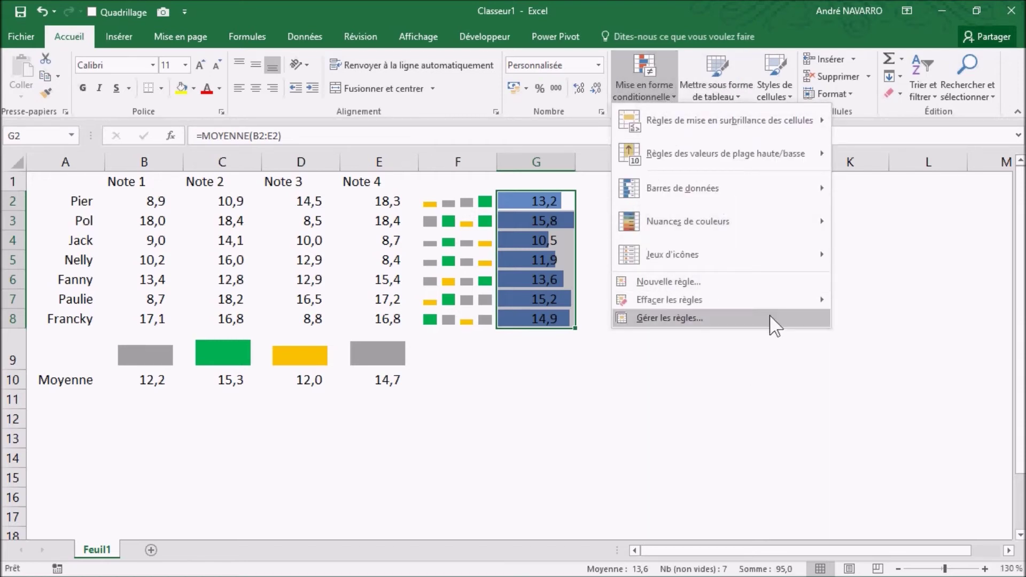
pyautogui.click(686, 321)
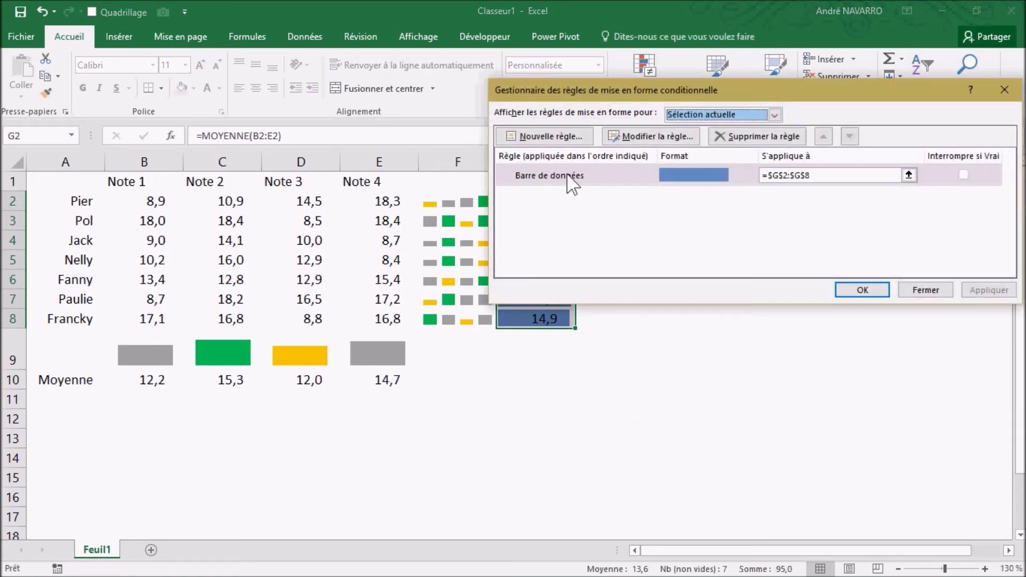
pyautogui.click(570, 182)
pyautogui.doubleClick(599, 183)
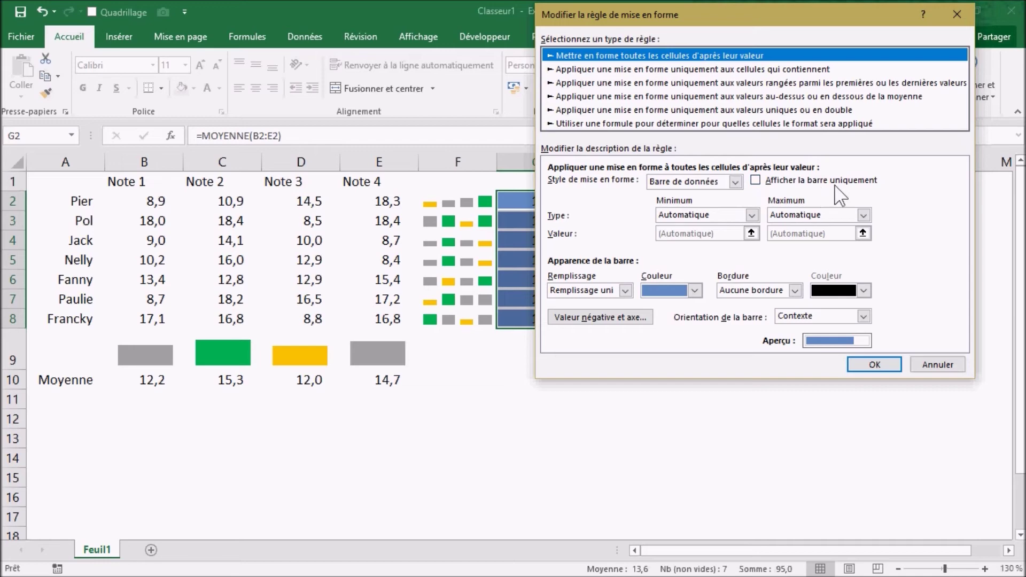
pyautogui.click(755, 180)
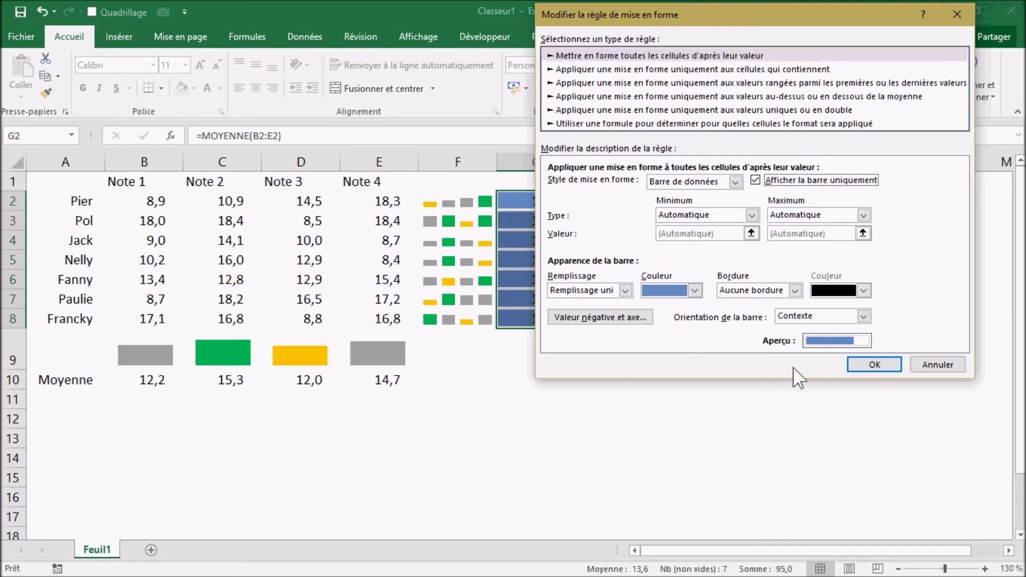
pyautogui.click(875, 365)
pyautogui.click(857, 292)
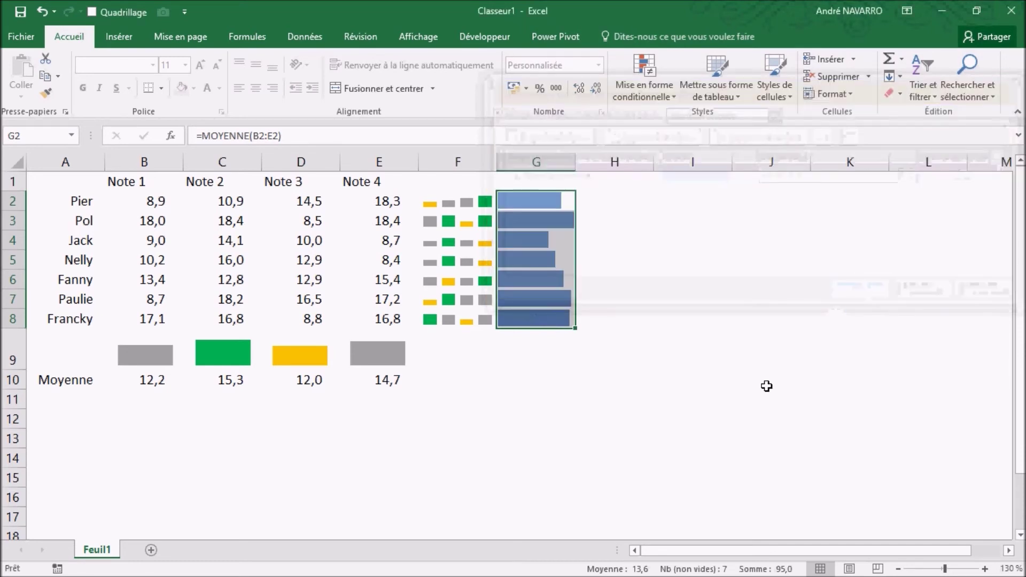
pyautogui.click(681, 368)
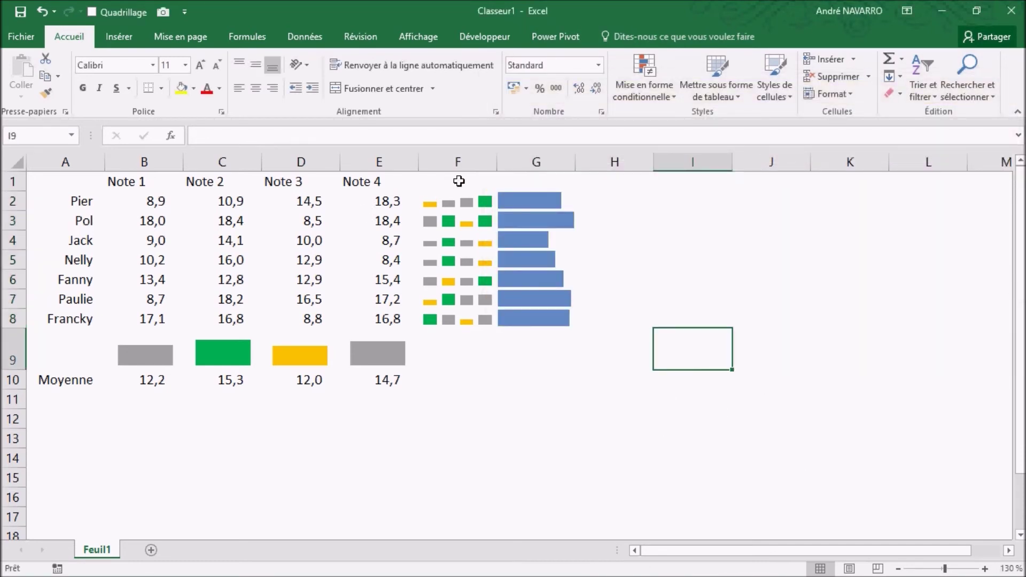
# Step: Narrow column F with the sparklines and column G with the data bars
pyautogui.moveTo(495, 166); pyautogui.dragTo(475, 166)
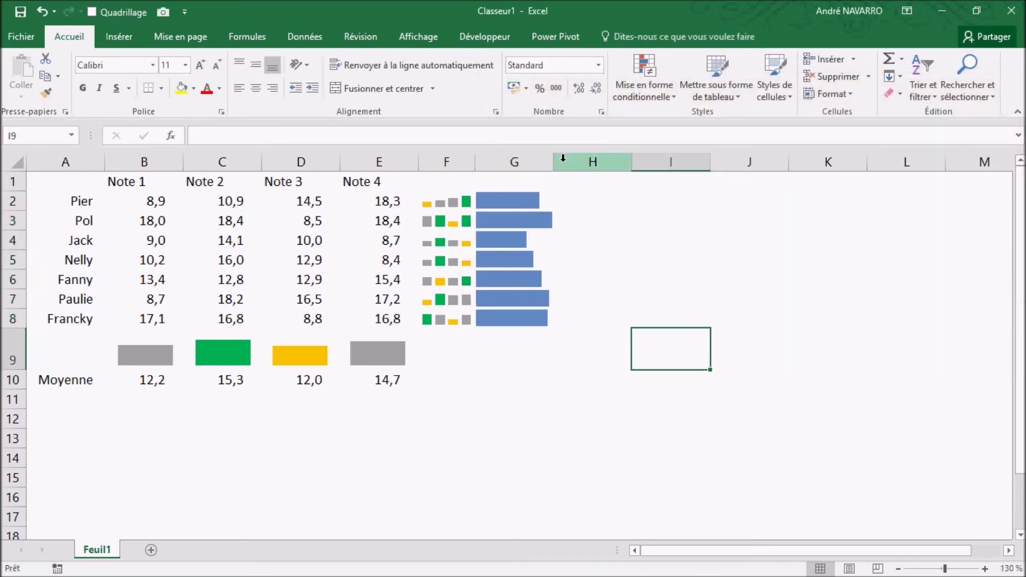
pyautogui.moveTo(556, 166); pyautogui.dragTo(520, 166)
pyautogui.click(516, 411)
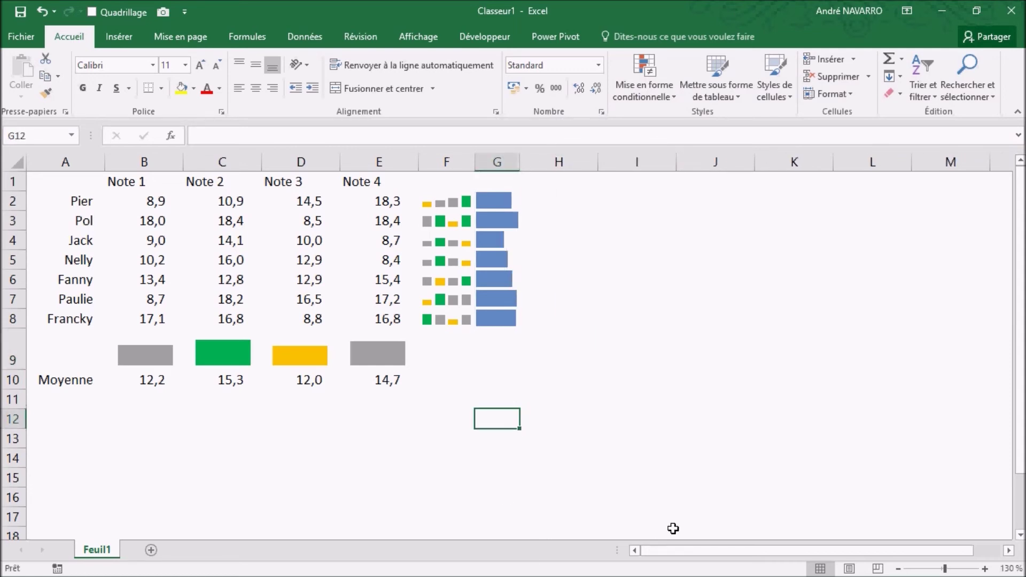